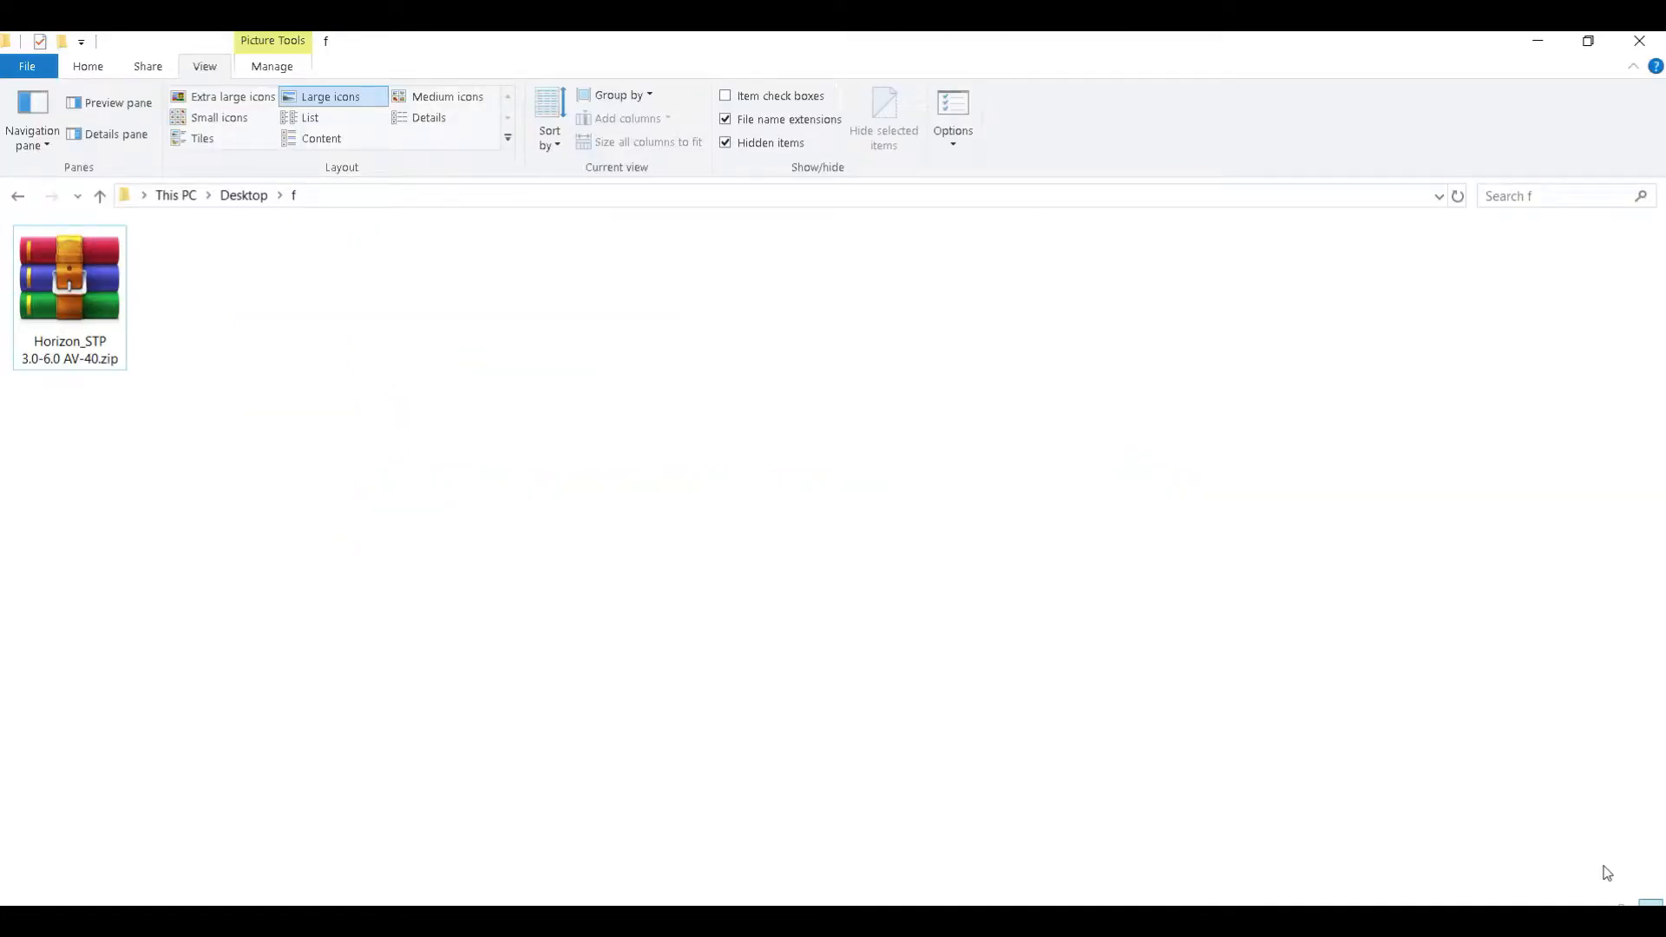
- Extract the Horizon_STP 3.0-6.0 AV-40.zip archive into its current folder
{"action": "left_click", "coordinate": [112, 372]}
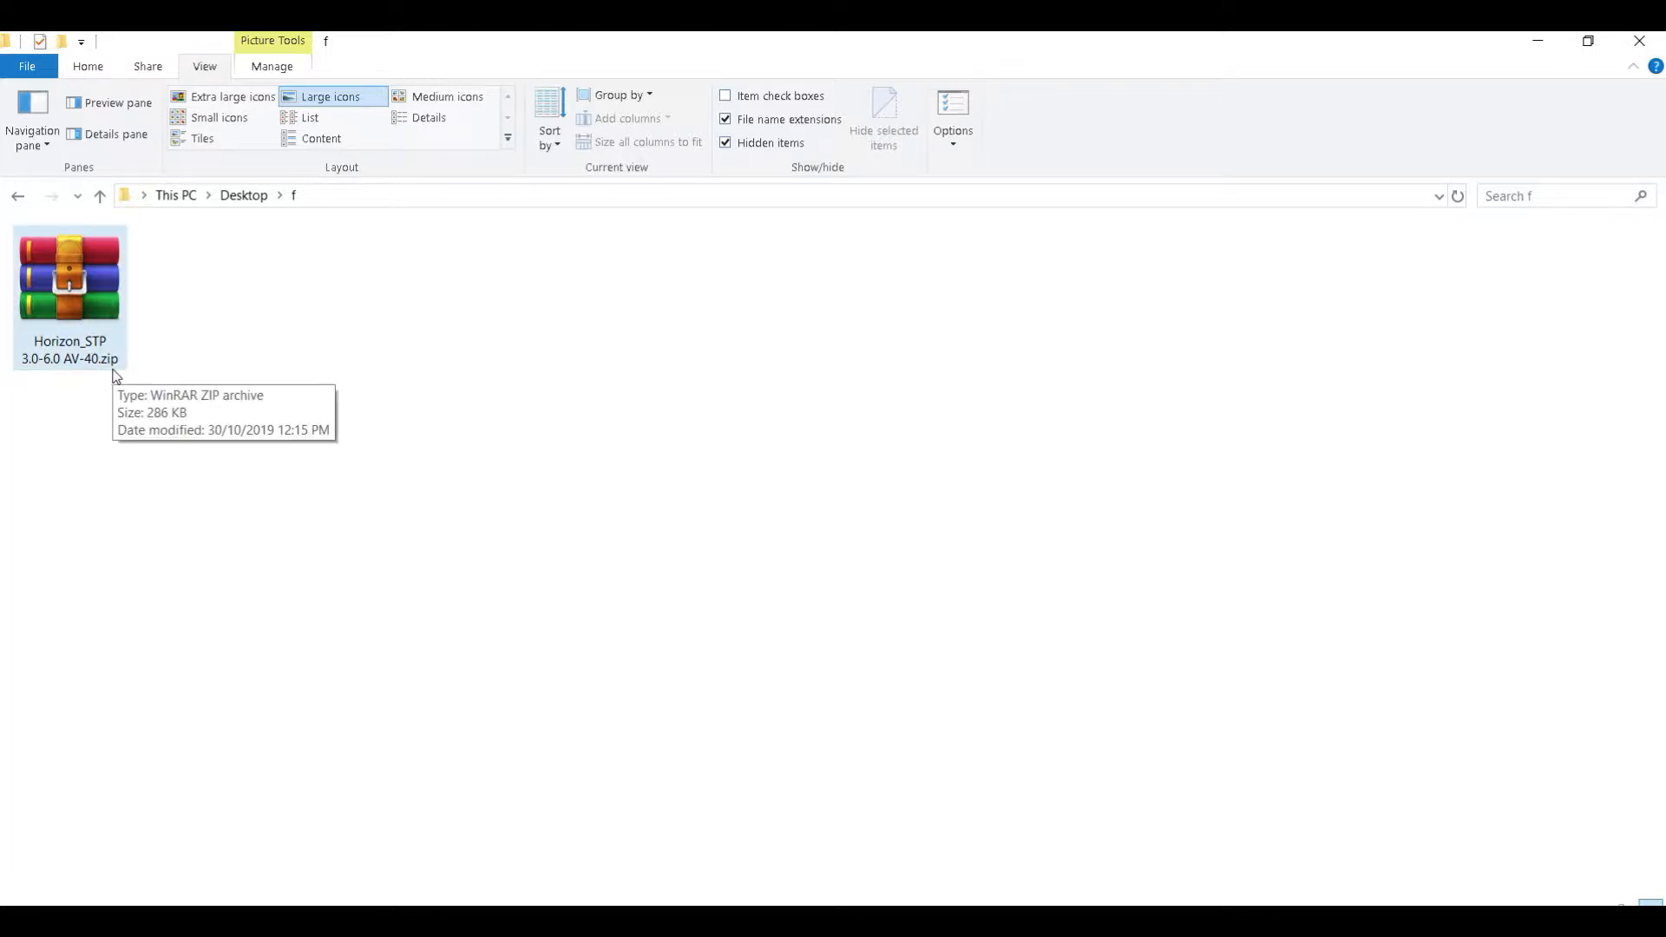
{"action": "right_click", "coordinate": [84, 318]}
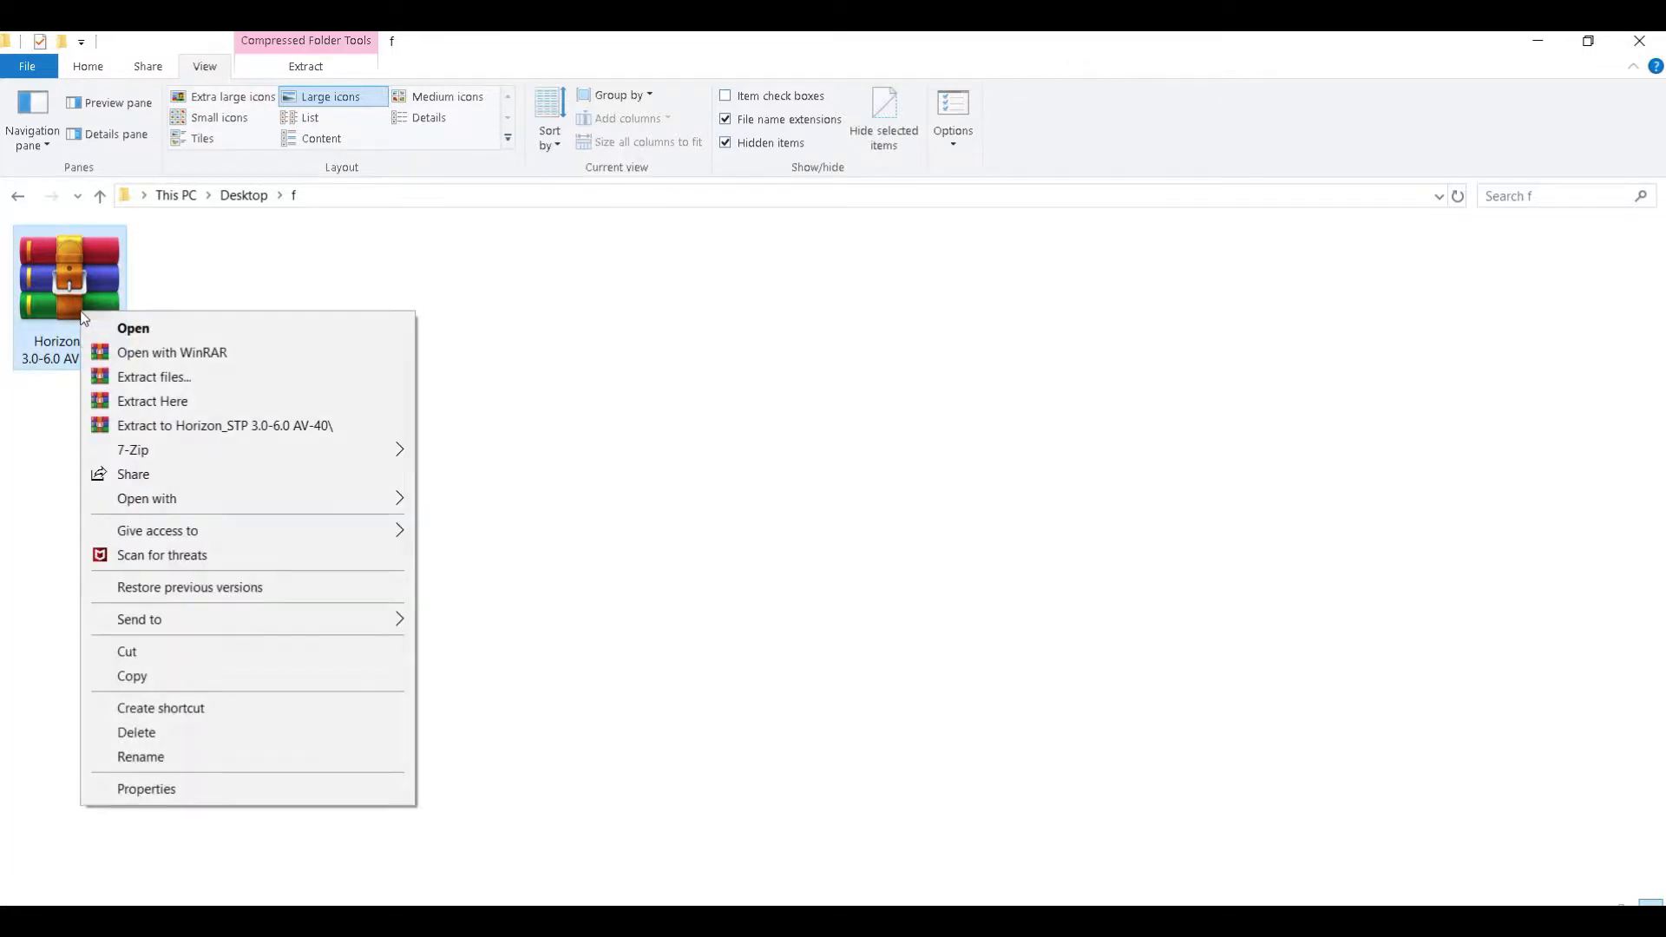
{"action": "left_click", "coordinate": [170, 408]}
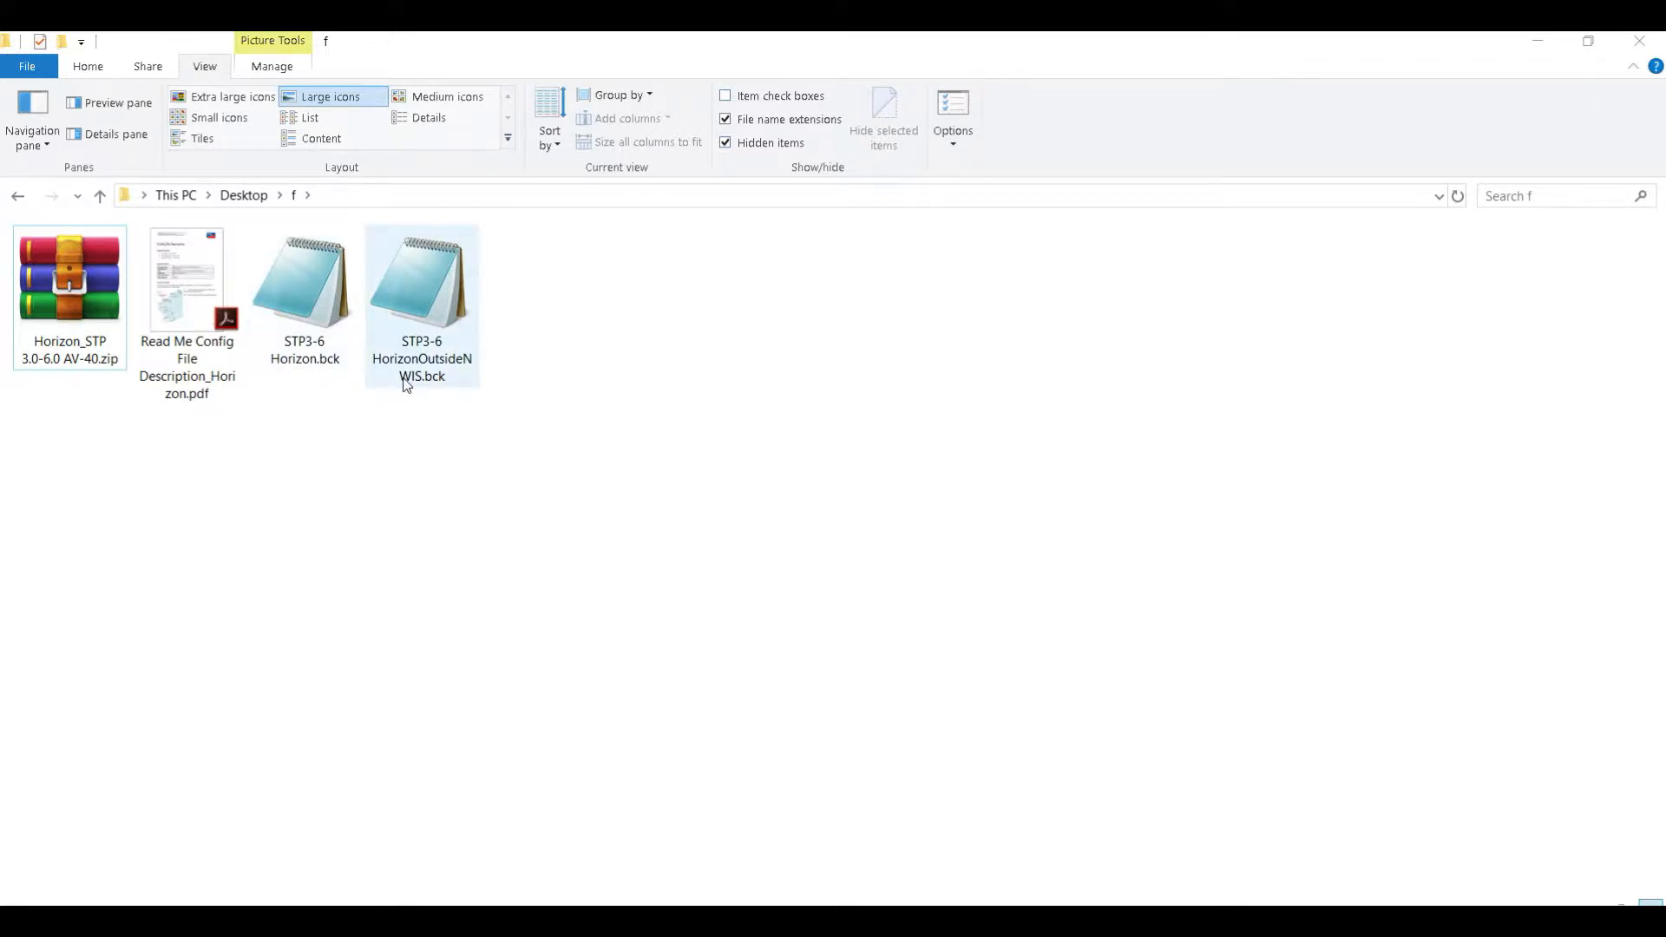
- Open Read Me Config File Description_Horizon.pdf and read the applicable models, the standard and which BCK file each region should use
{"action": "double_click", "coordinate": [217, 334]}
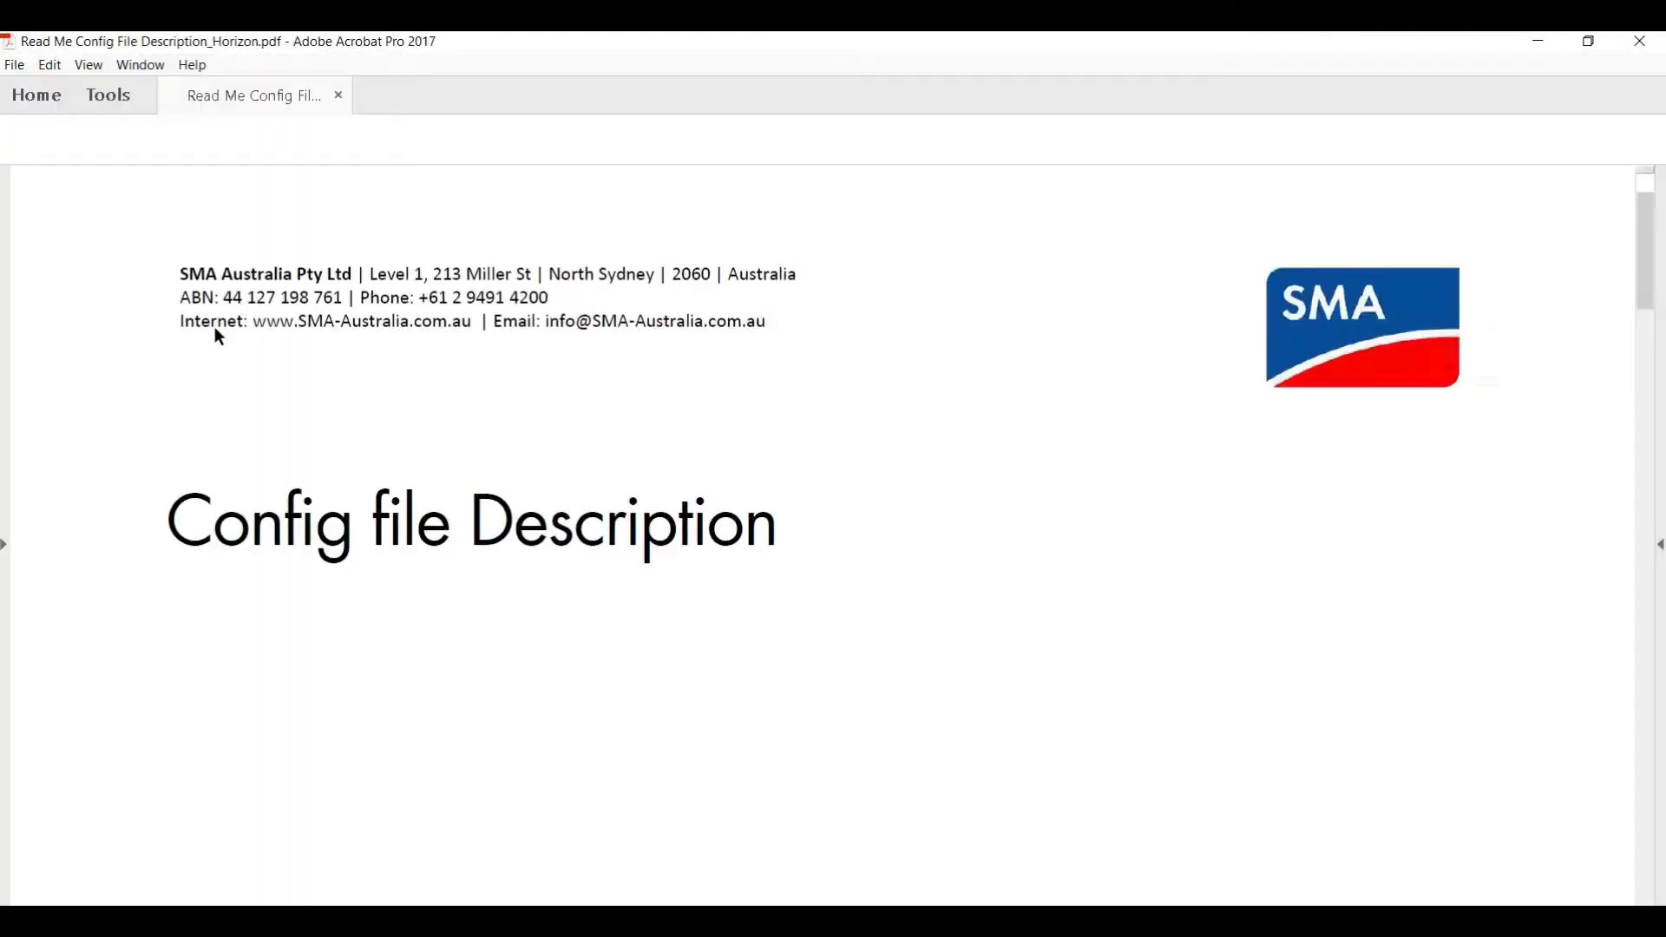
{"action": "scroll", "coordinate": [542, 545], "scroll_direction": "down", "scroll_amount": 4}
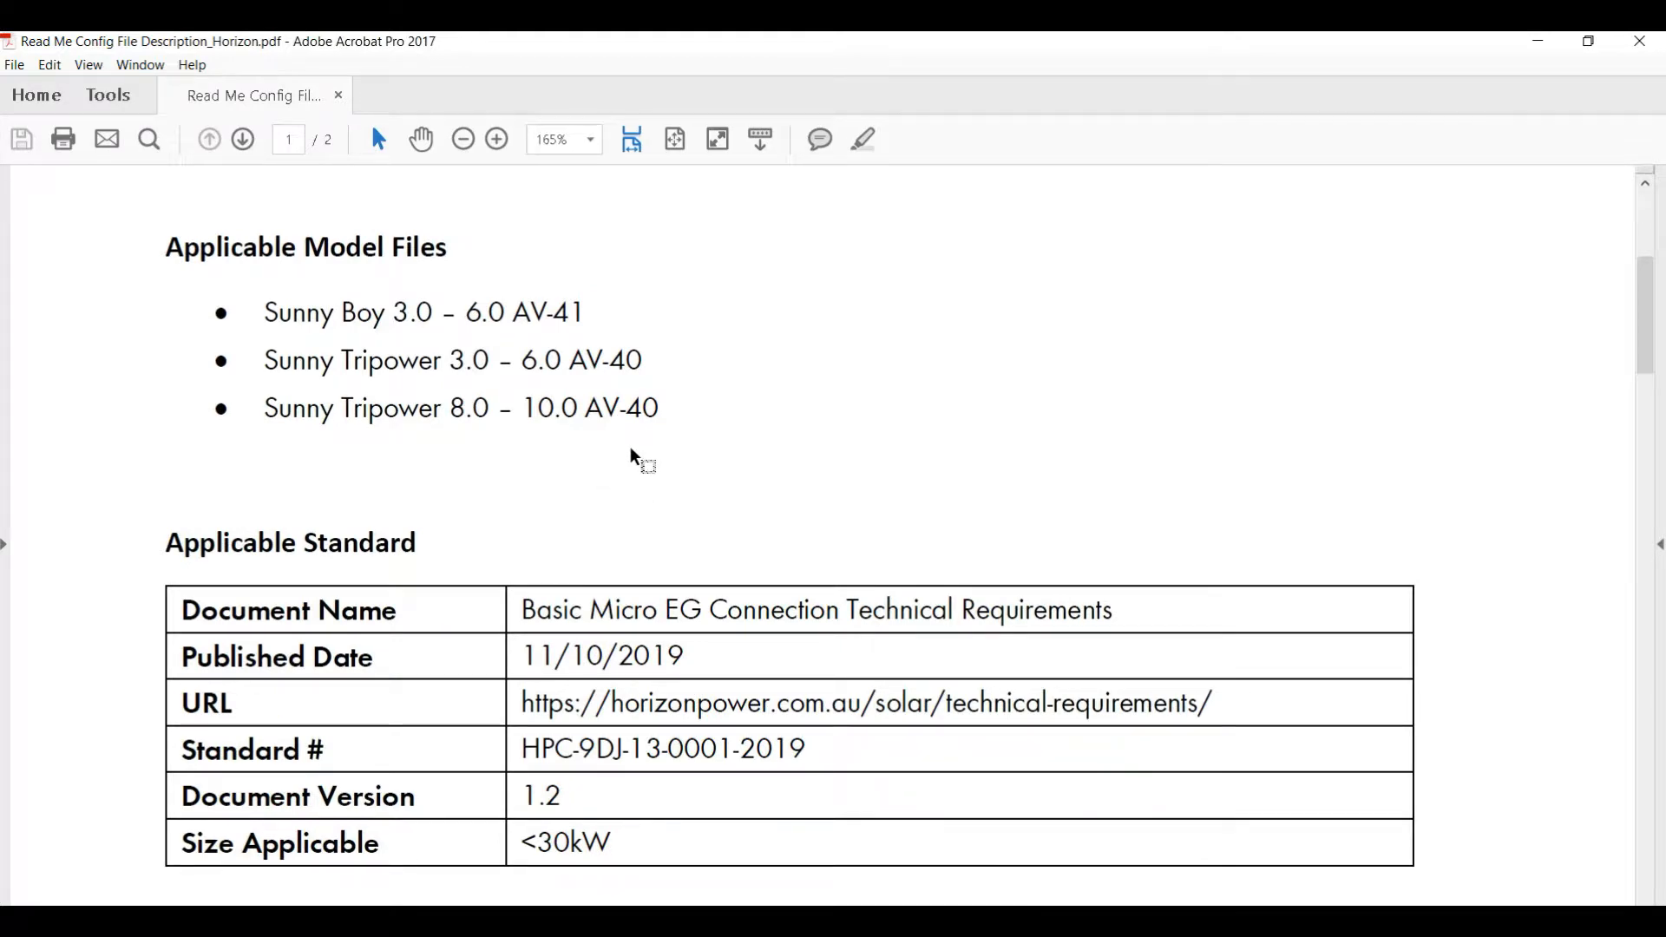
{"action": "scroll", "coordinate": [632, 452], "scroll_direction": "down", "scroll_amount": 8}
{"action": "scroll", "coordinate": [632, 452], "scroll_direction": "up", "scroll_amount": 8}
{"action": "scroll", "coordinate": [631, 451], "scroll_direction": "down", "scroll_amount": 3}
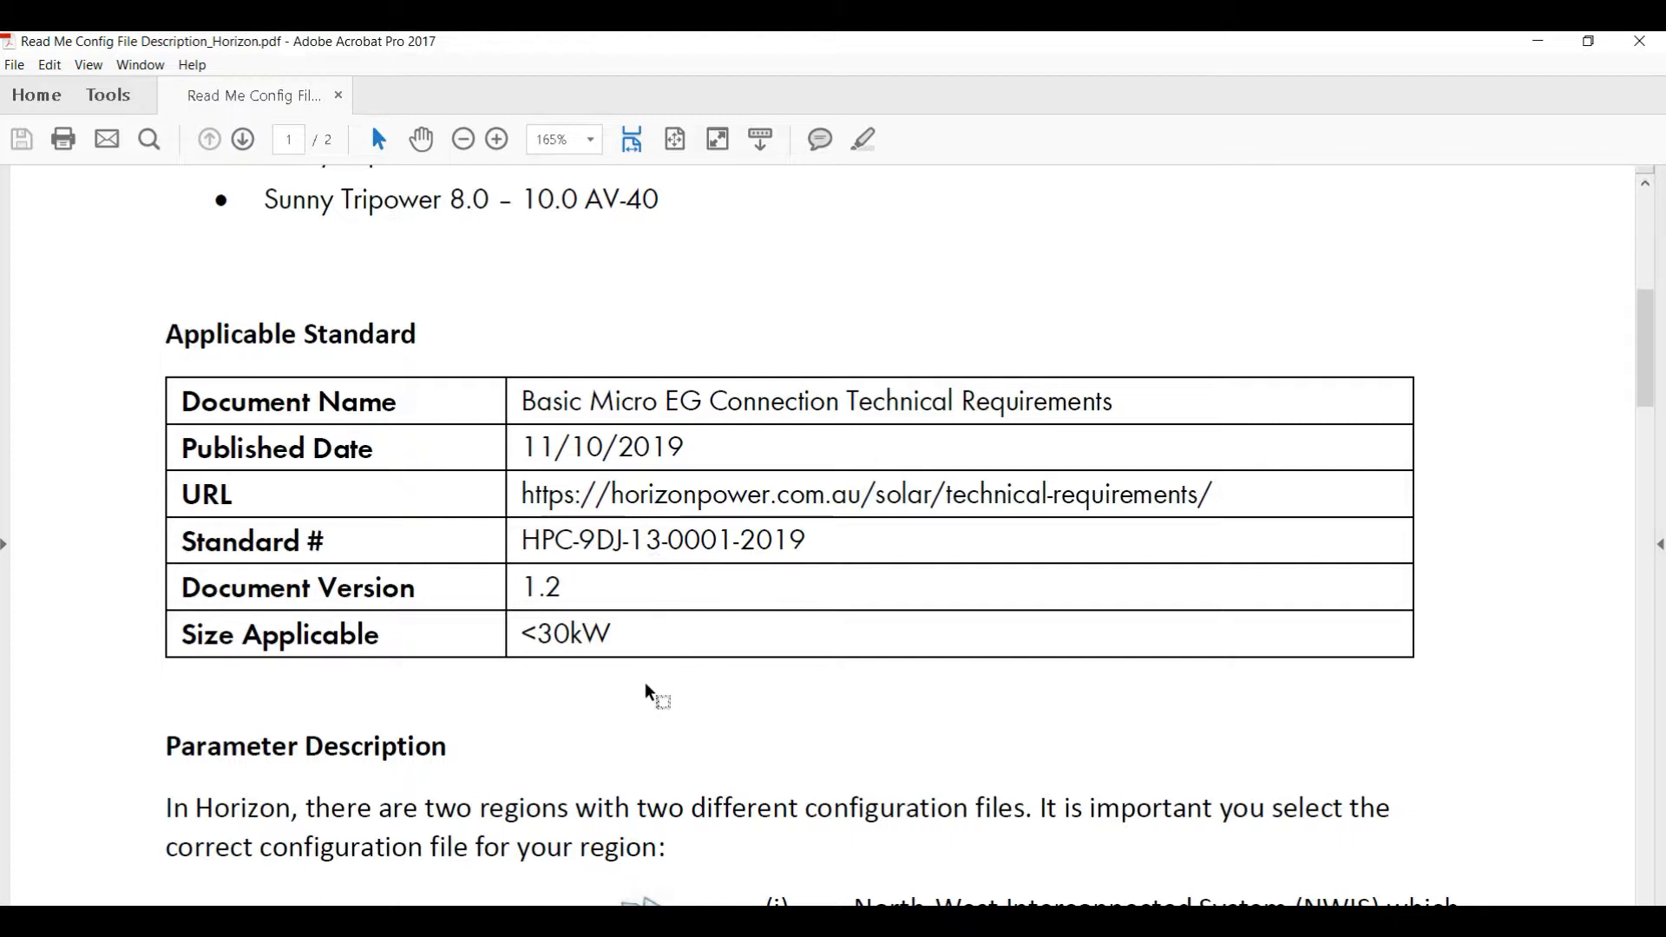
{"action": "scroll", "coordinate": [645, 691], "scroll_direction": "down", "scroll_amount": 5}
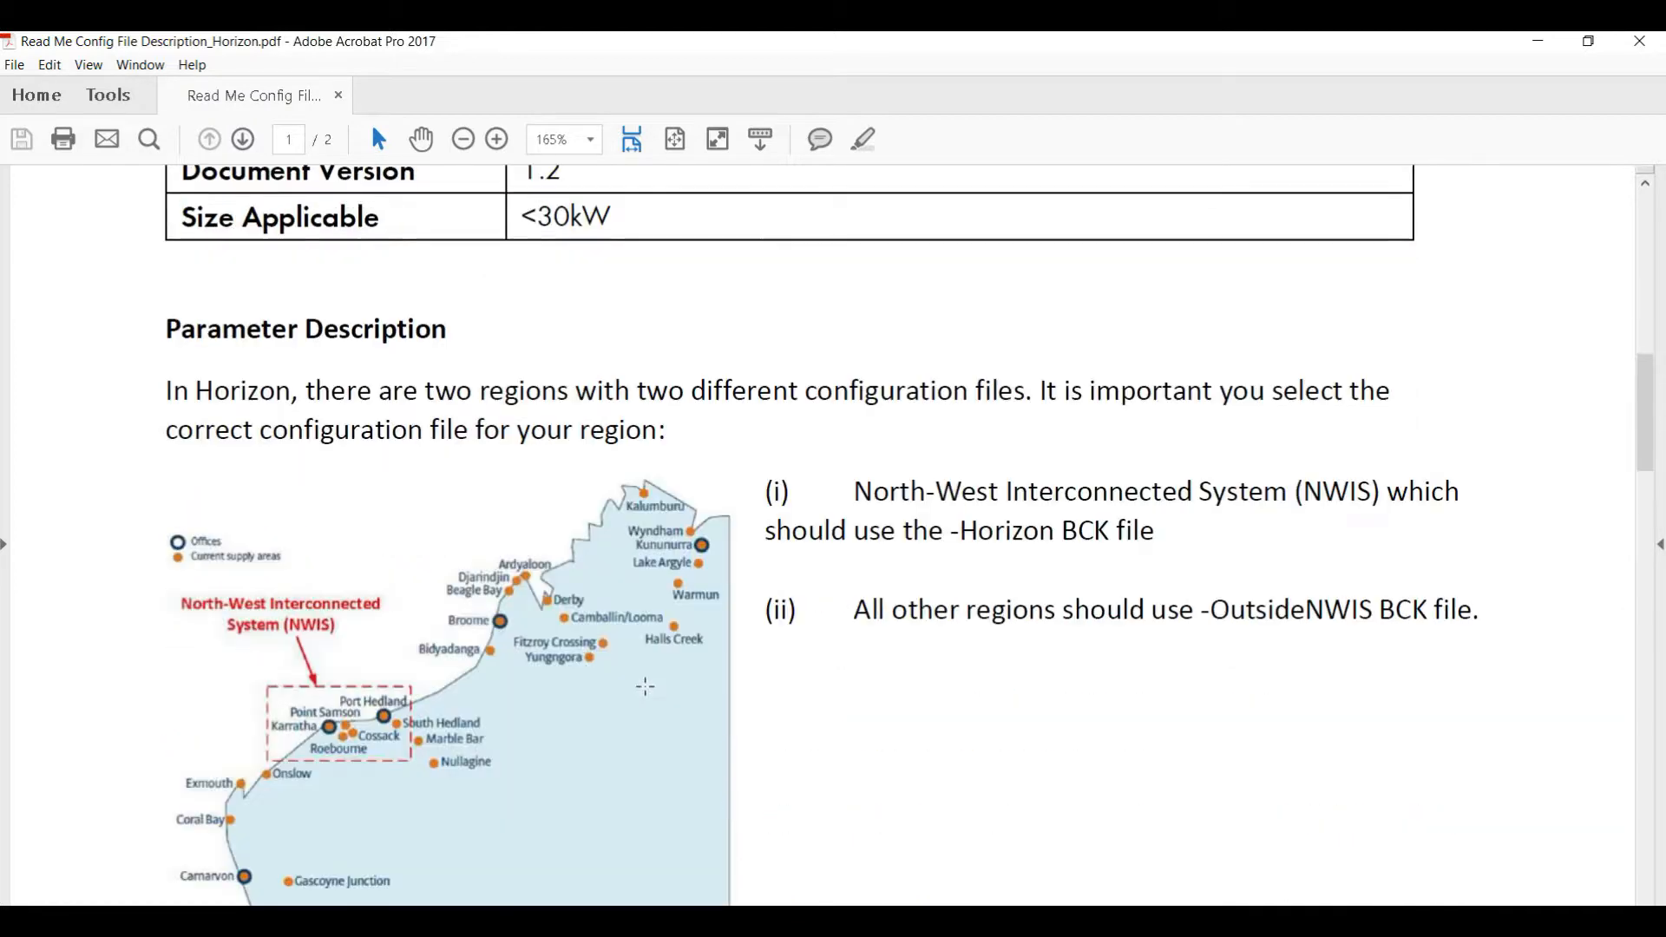
{"action": "scroll", "coordinate": [645, 686], "scroll_direction": "down", "scroll_amount": 2}
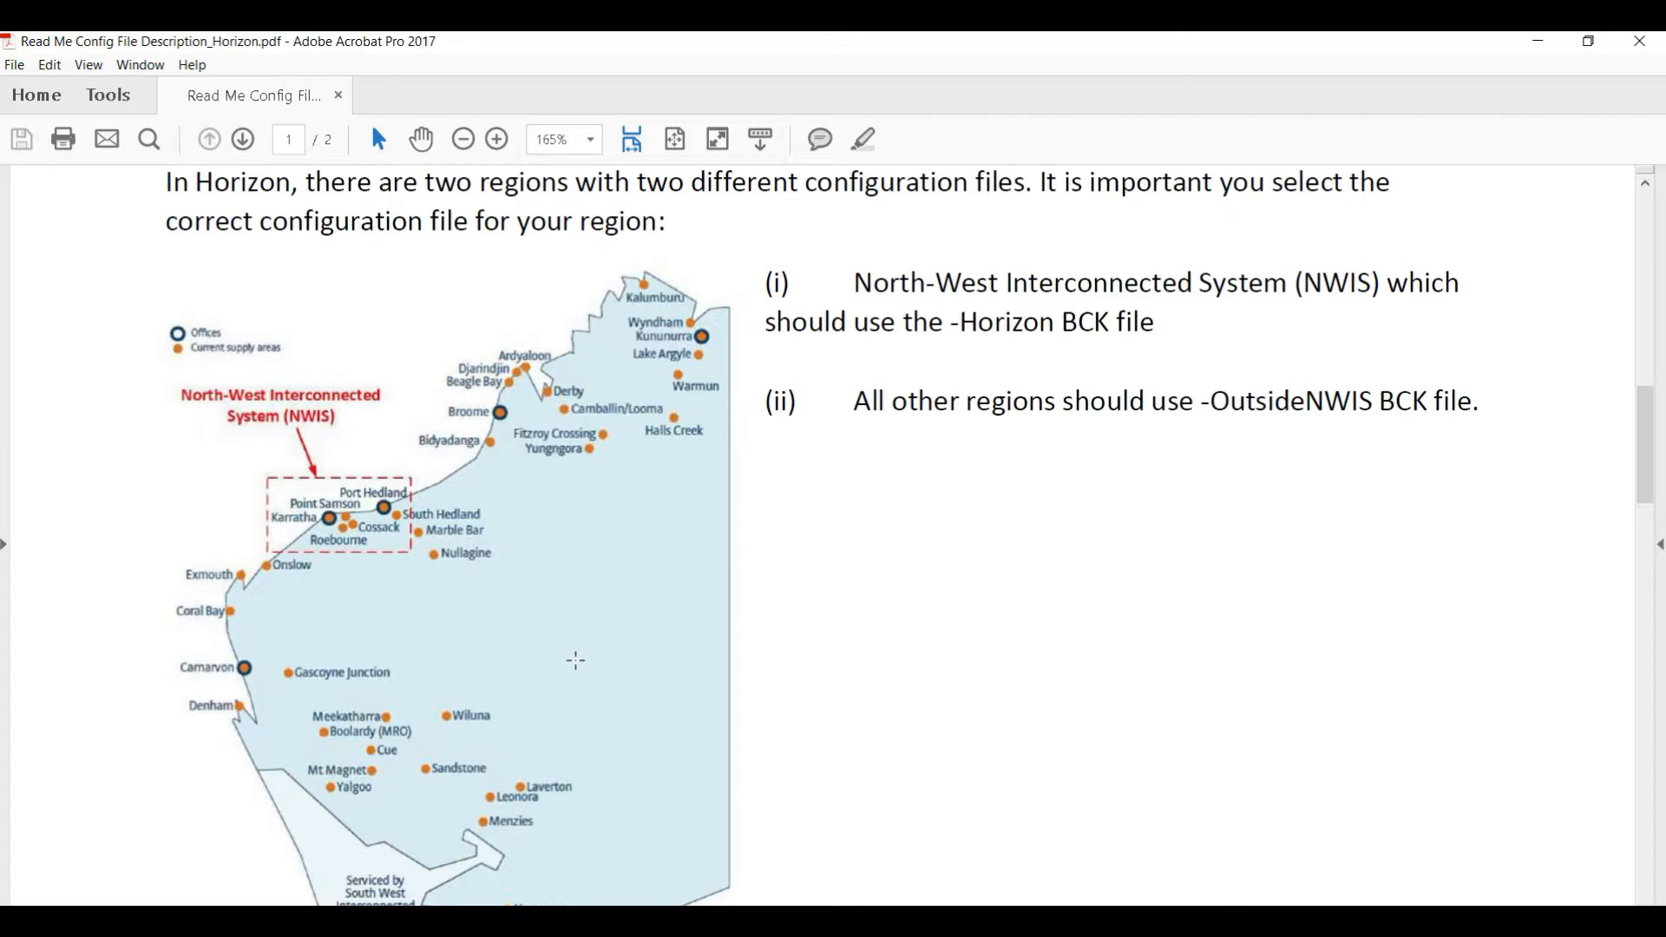
{"action": "scroll", "coordinate": [577, 664], "scroll_direction": "down", "scroll_amount": 15}
{"action": "scroll", "coordinate": [576, 668], "scroll_direction": "up", "scroll_amount": 4}
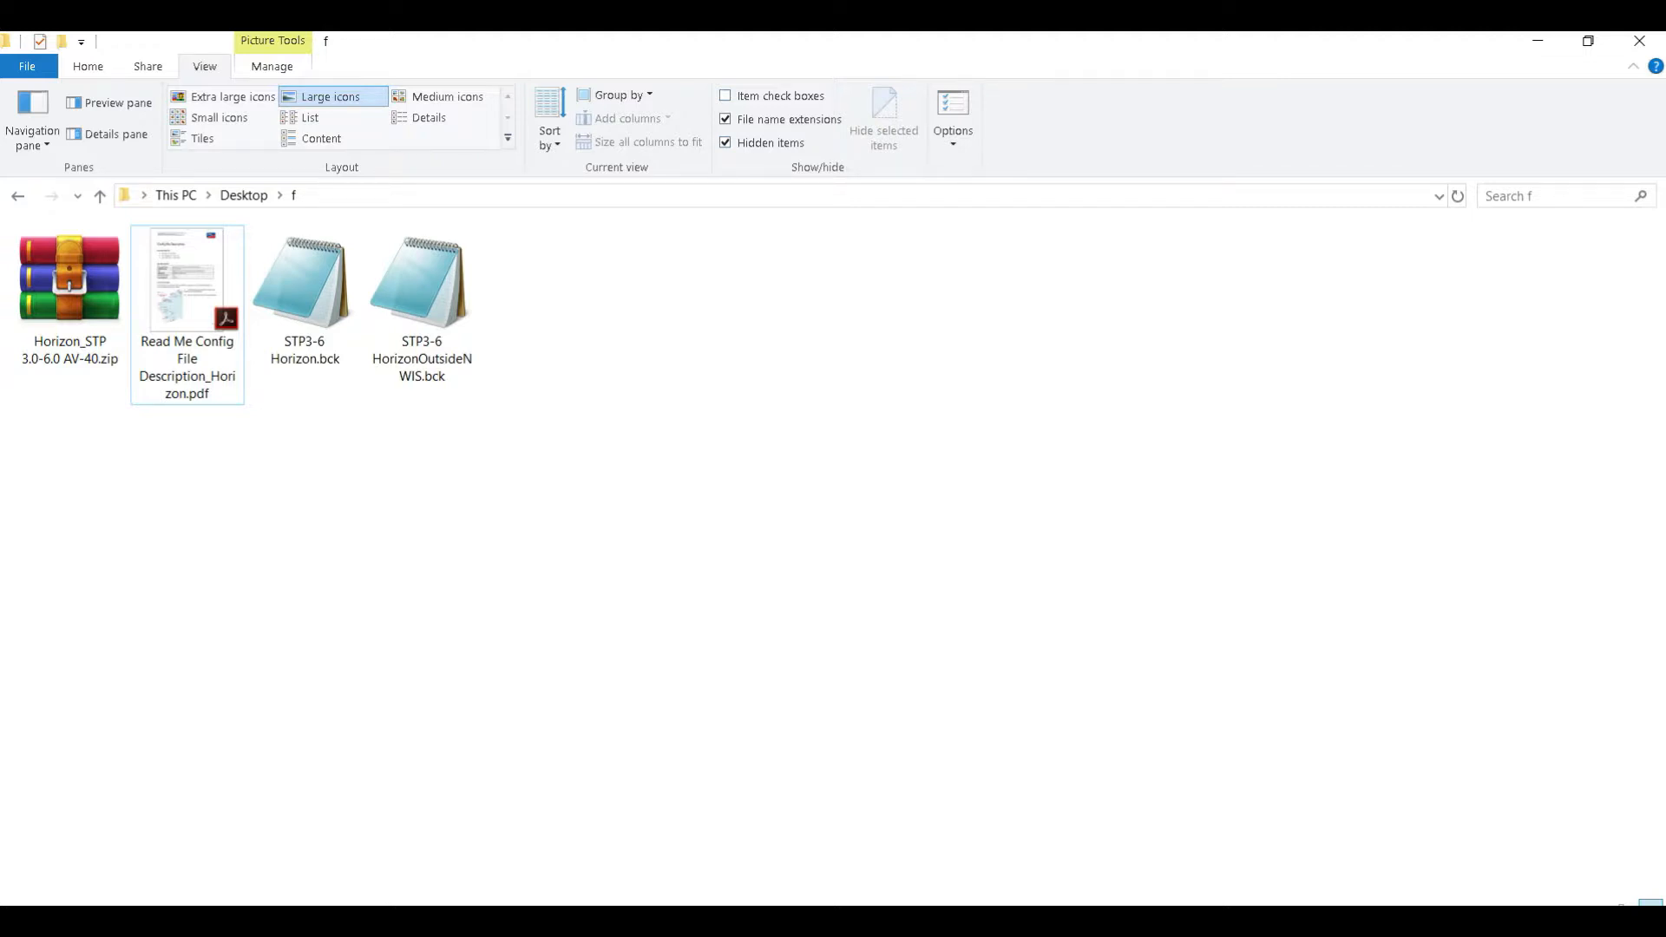
{"action": "left_click", "coordinate": [1489, 929]}
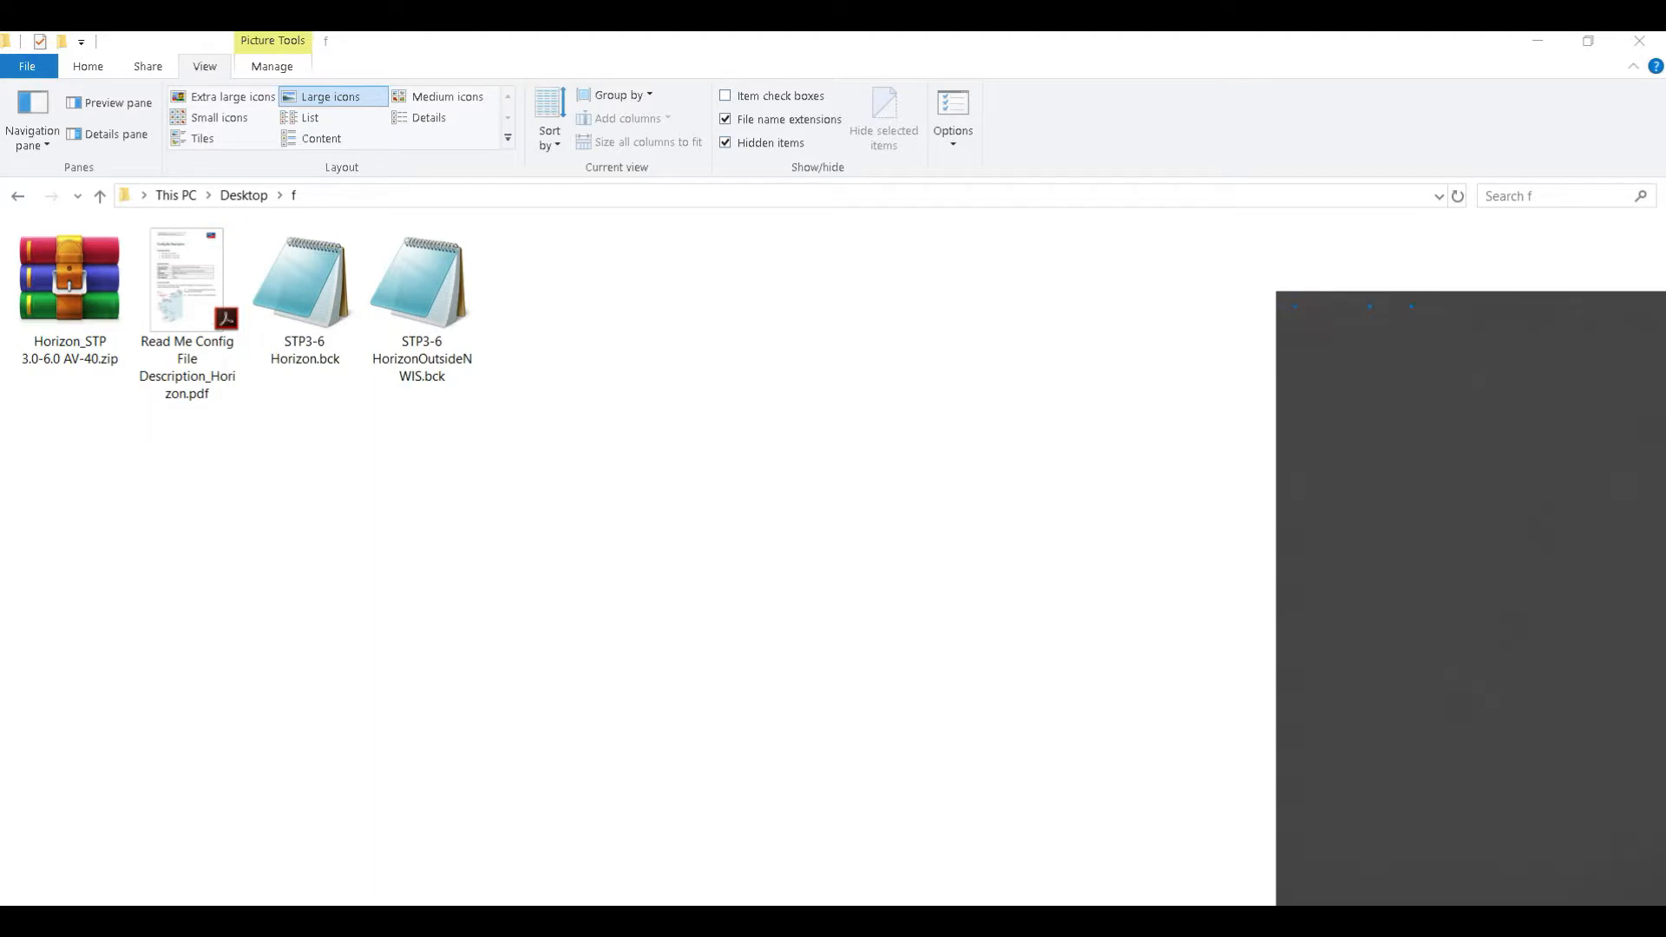
{"action": "left_click_drag", "start_coordinate": [1658, 388], "coordinate": [1645, 456]}
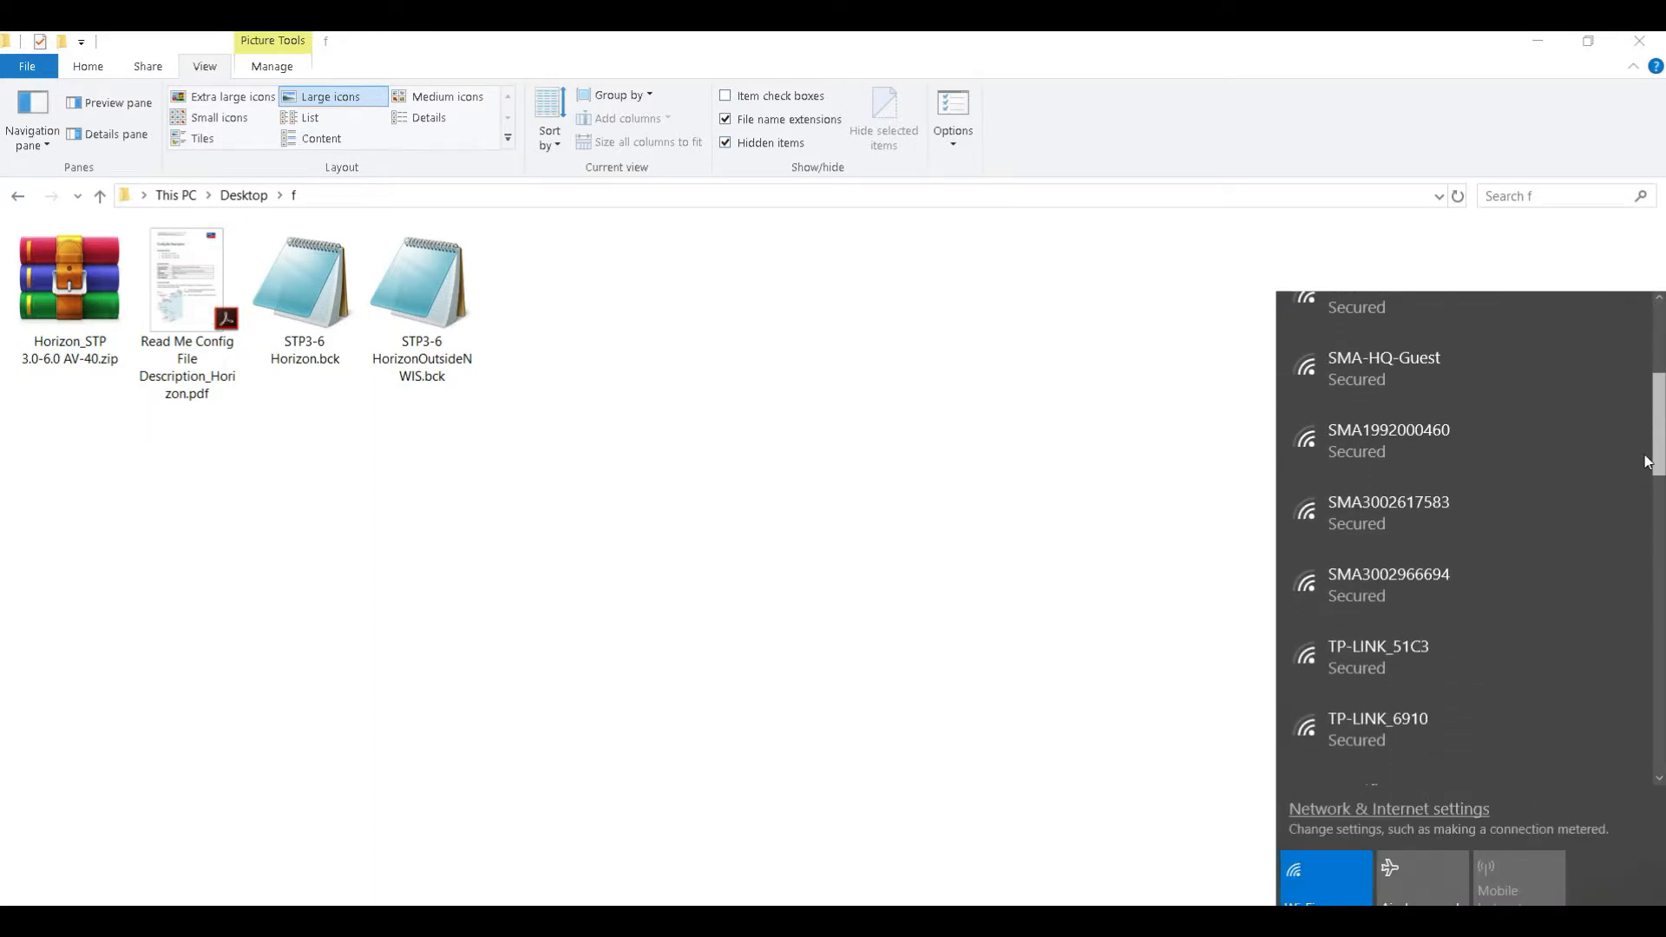
{"action": "left_click", "coordinate": [1492, 583]}
{"action": "left_click", "coordinate": [1536, 670]}
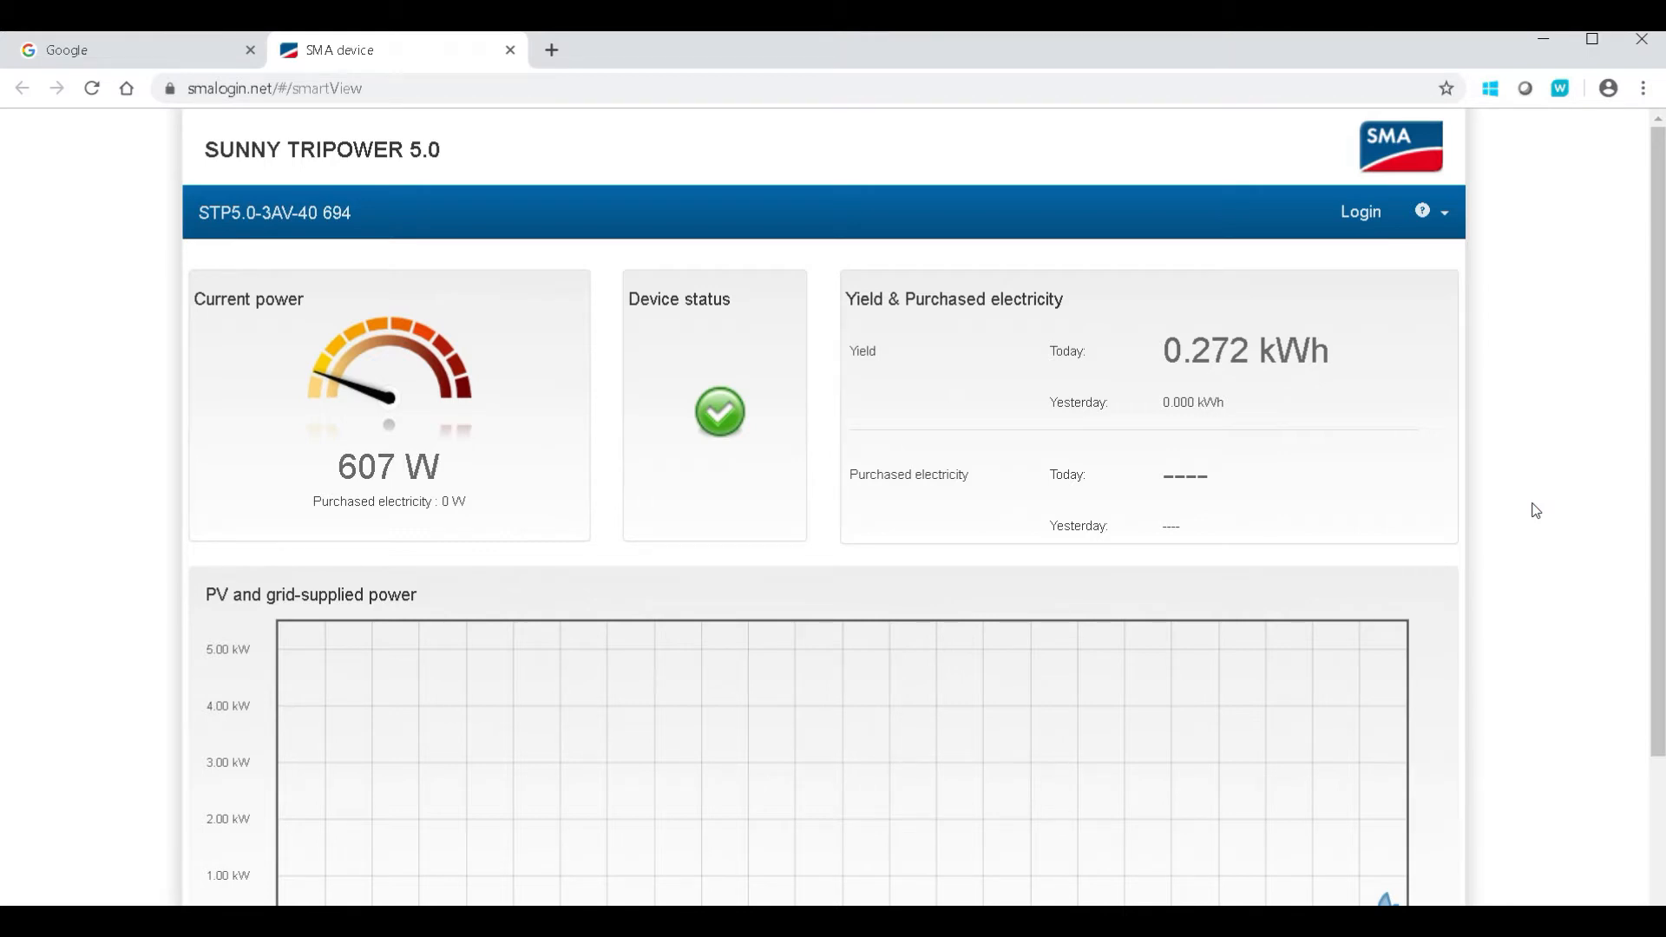
- Log in to the Sunny Tripower 5.0 web interface as user group Installer with the account password
{"action": "left_click", "coordinate": [1358, 214]}
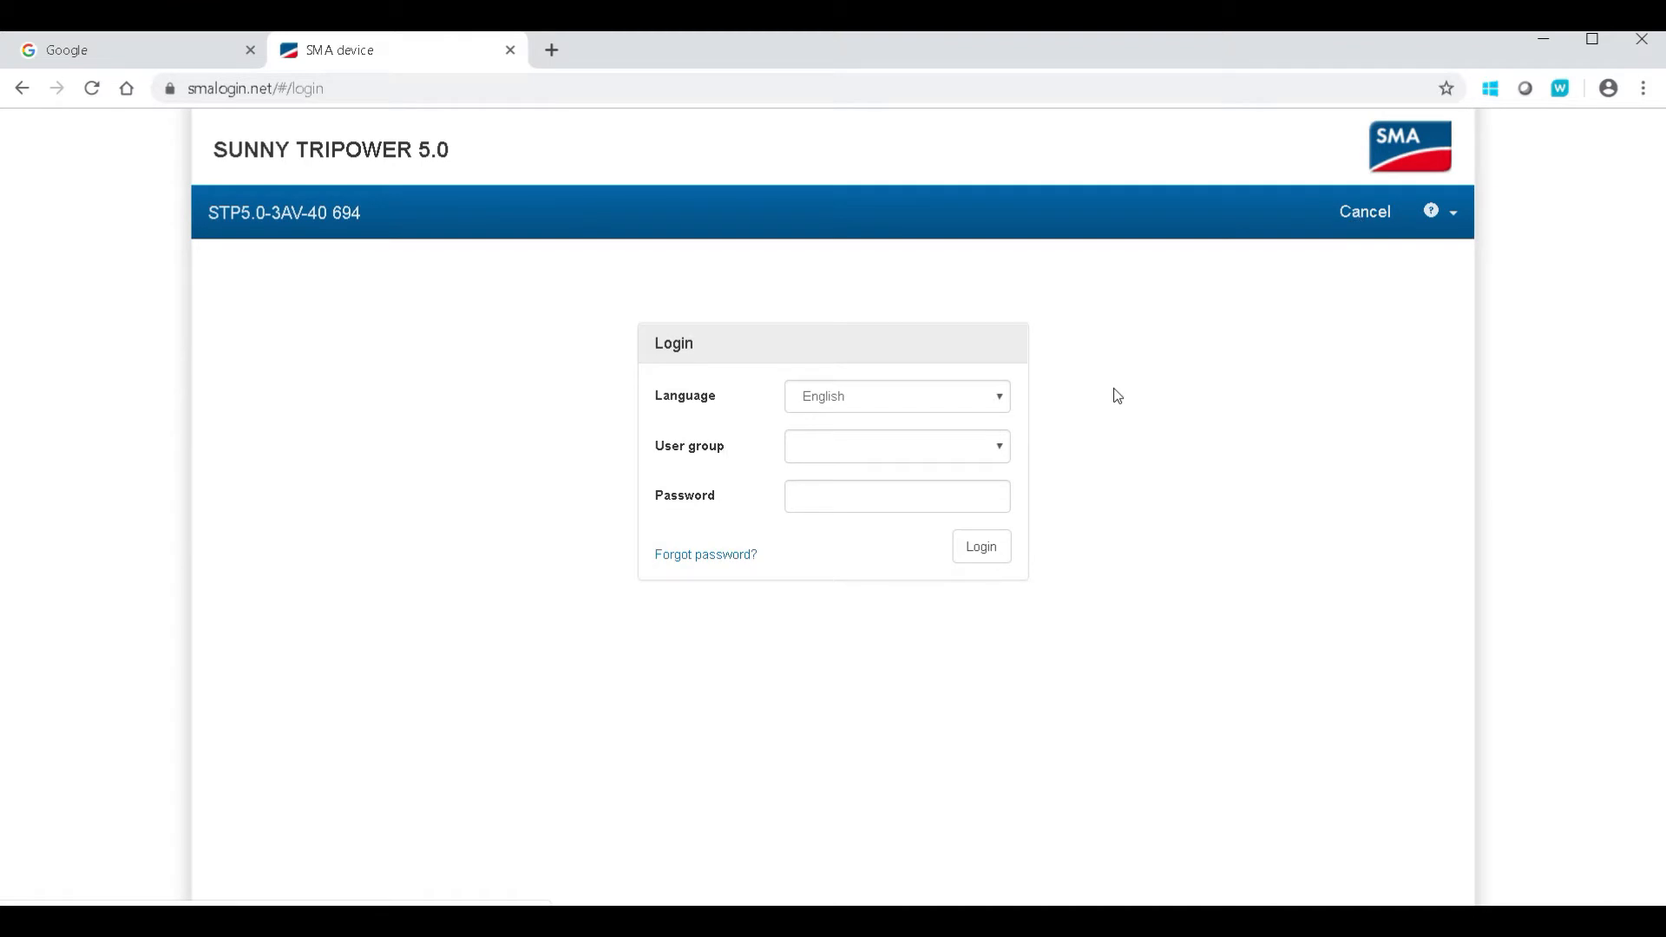
{"action": "left_click", "coordinate": [937, 446]}
{"action": "left_click", "coordinate": [907, 502]}
{"action": "left_click", "coordinate": [907, 499]}
{"action": "type", "text": "********"}
{"action": "key", "text": "Return"}
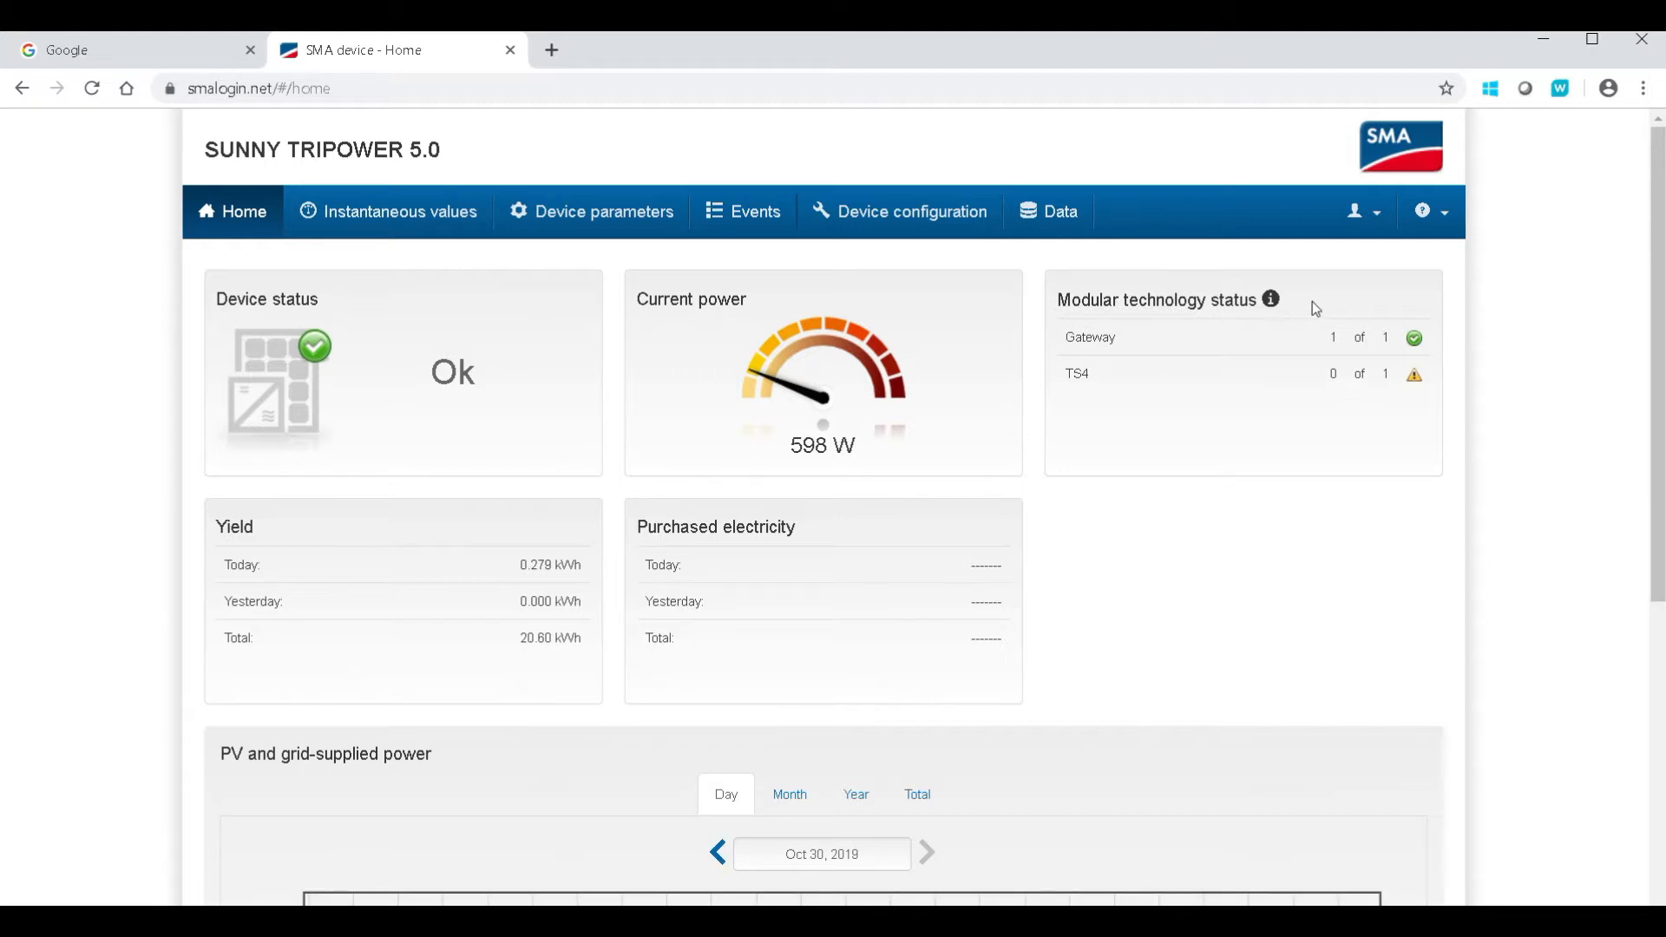
{"action": "left_click", "coordinate": [1374, 230]}
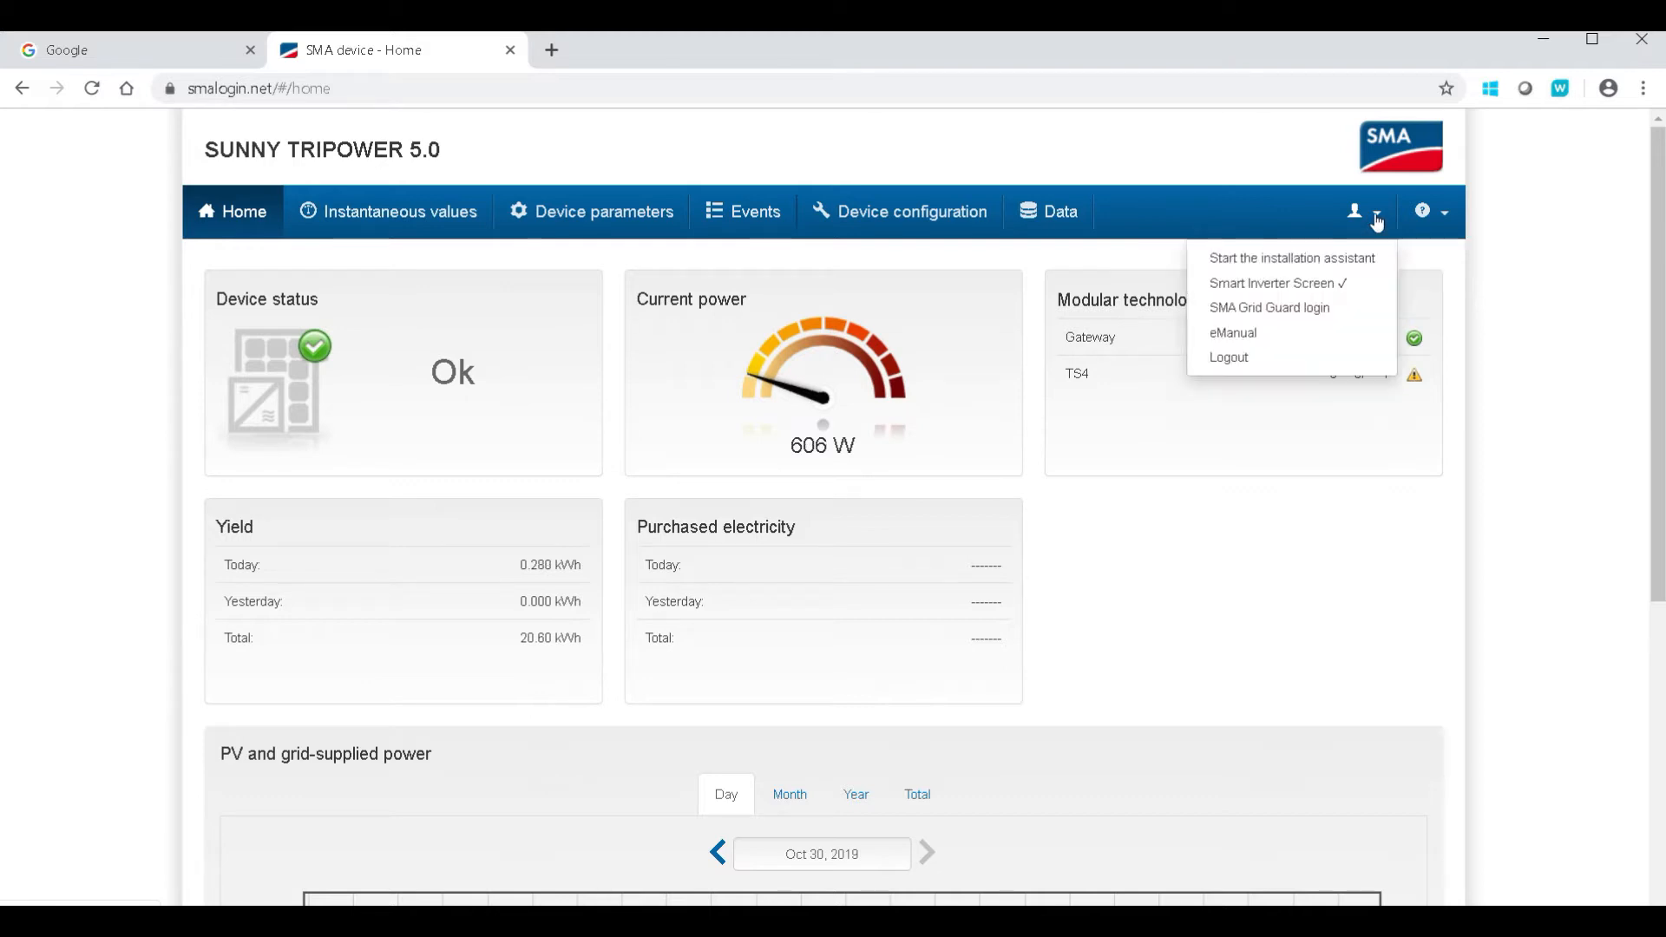
{"action": "left_click", "coordinate": [1264, 310]}
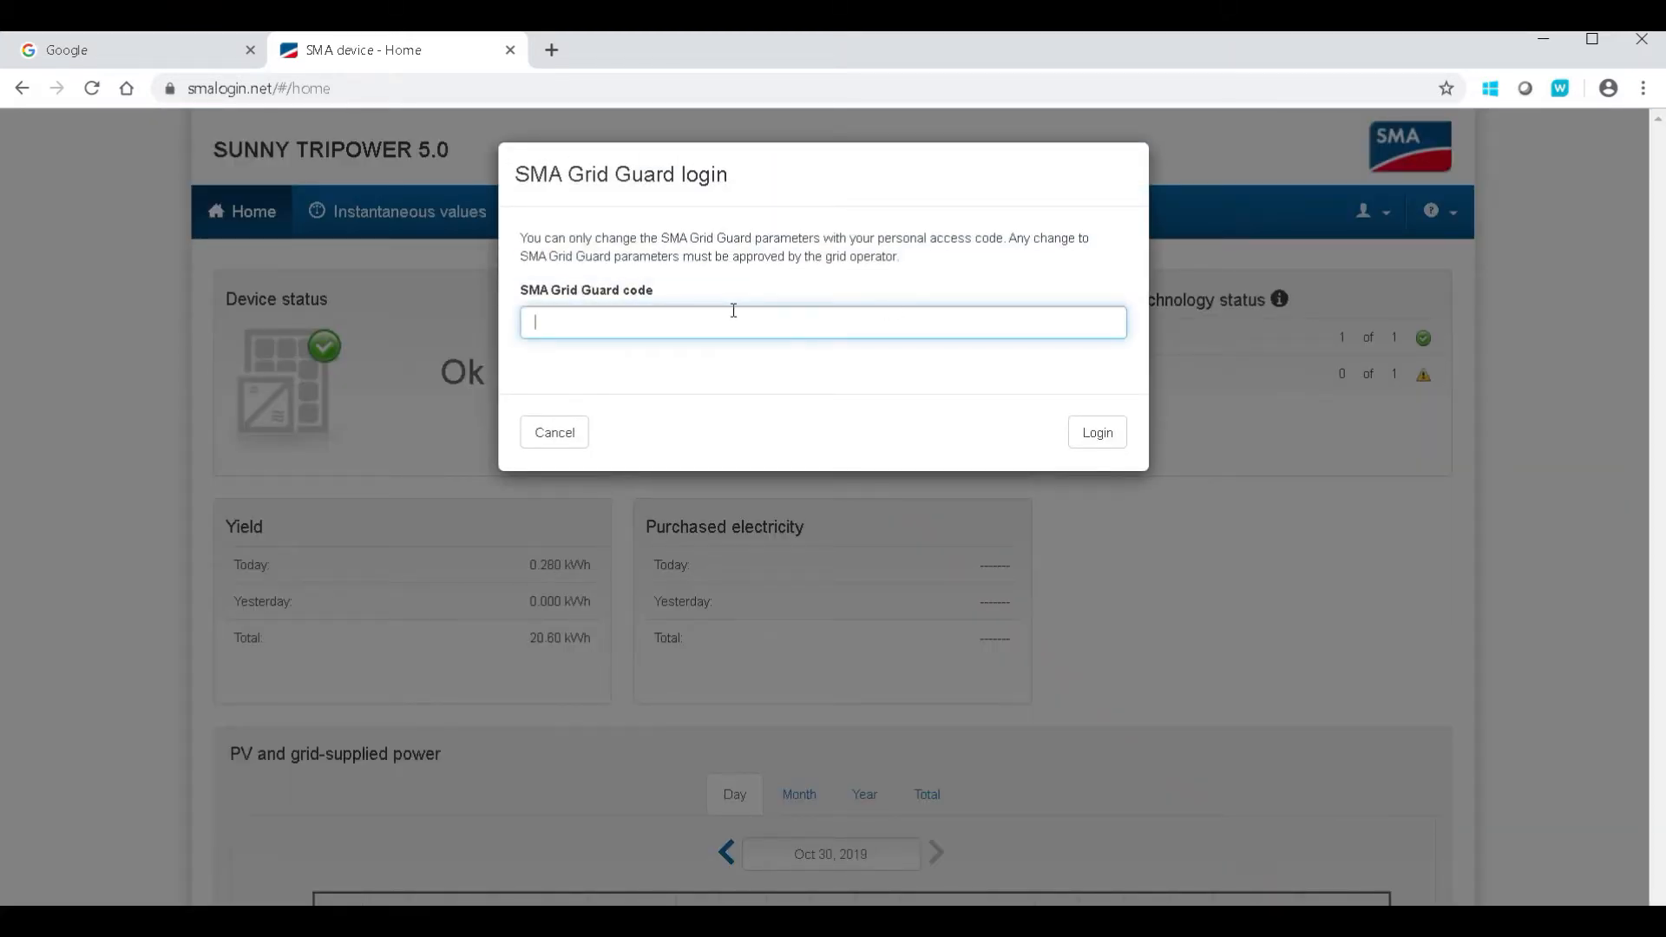
{"action": "key", "text": "Escape"}
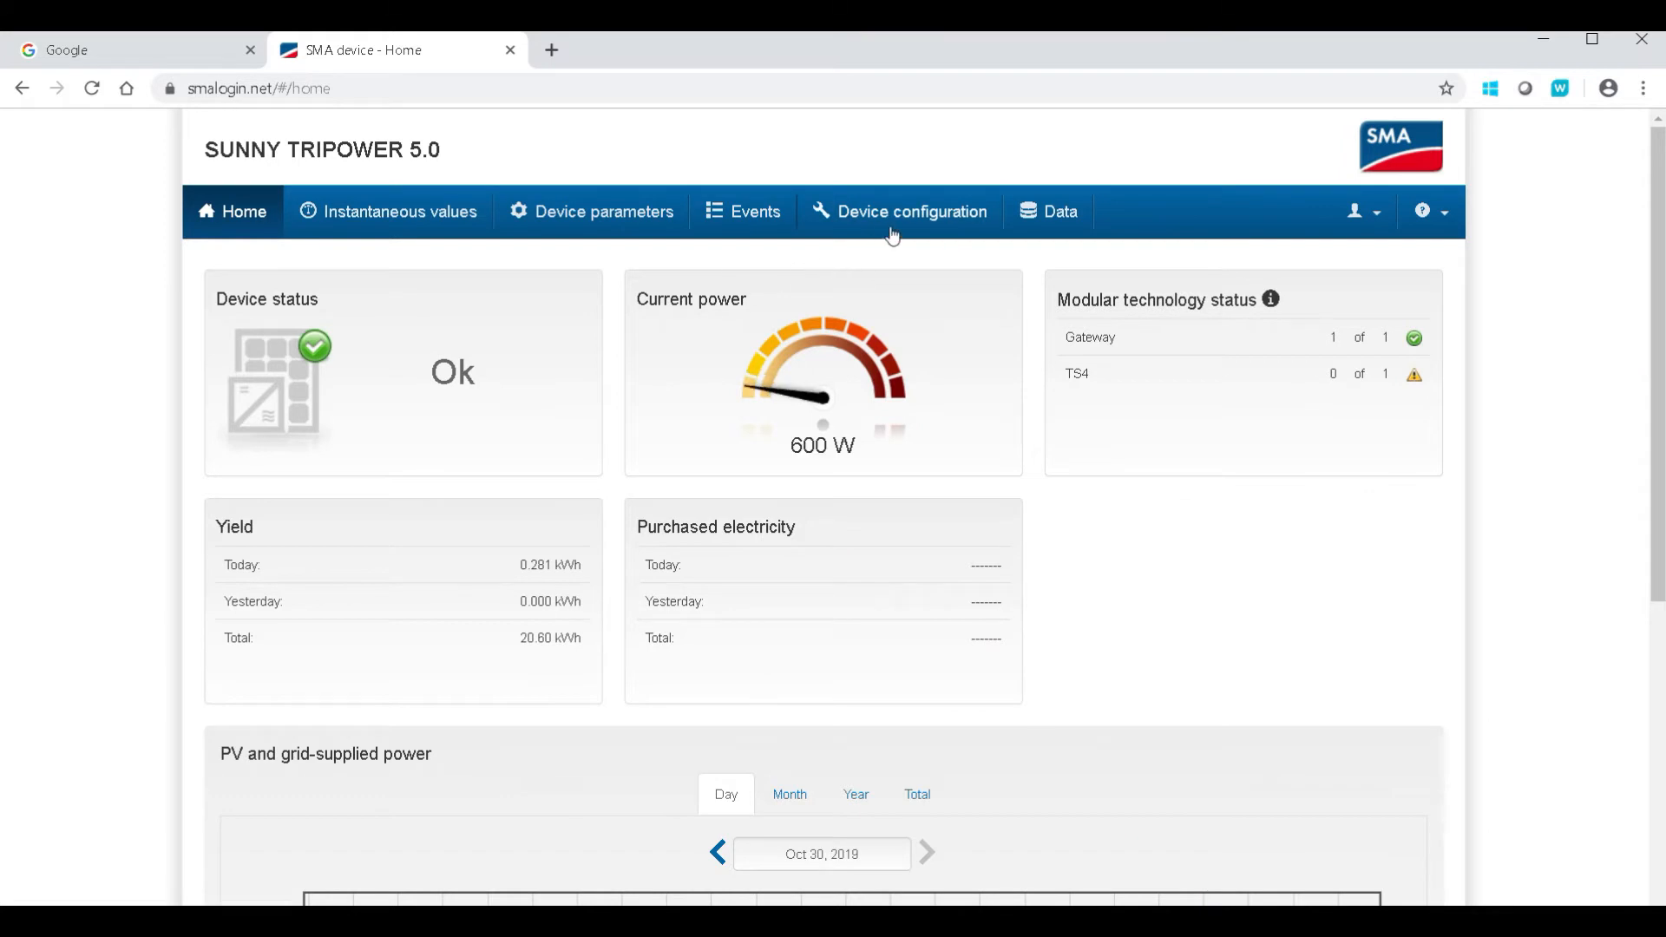
- Adopt the configuration of the STP5.0-3AV-40 inverter from the file STP3-6 Horizon.bck and close the import dialog
{"action": "left_click", "coordinate": [891, 231]}
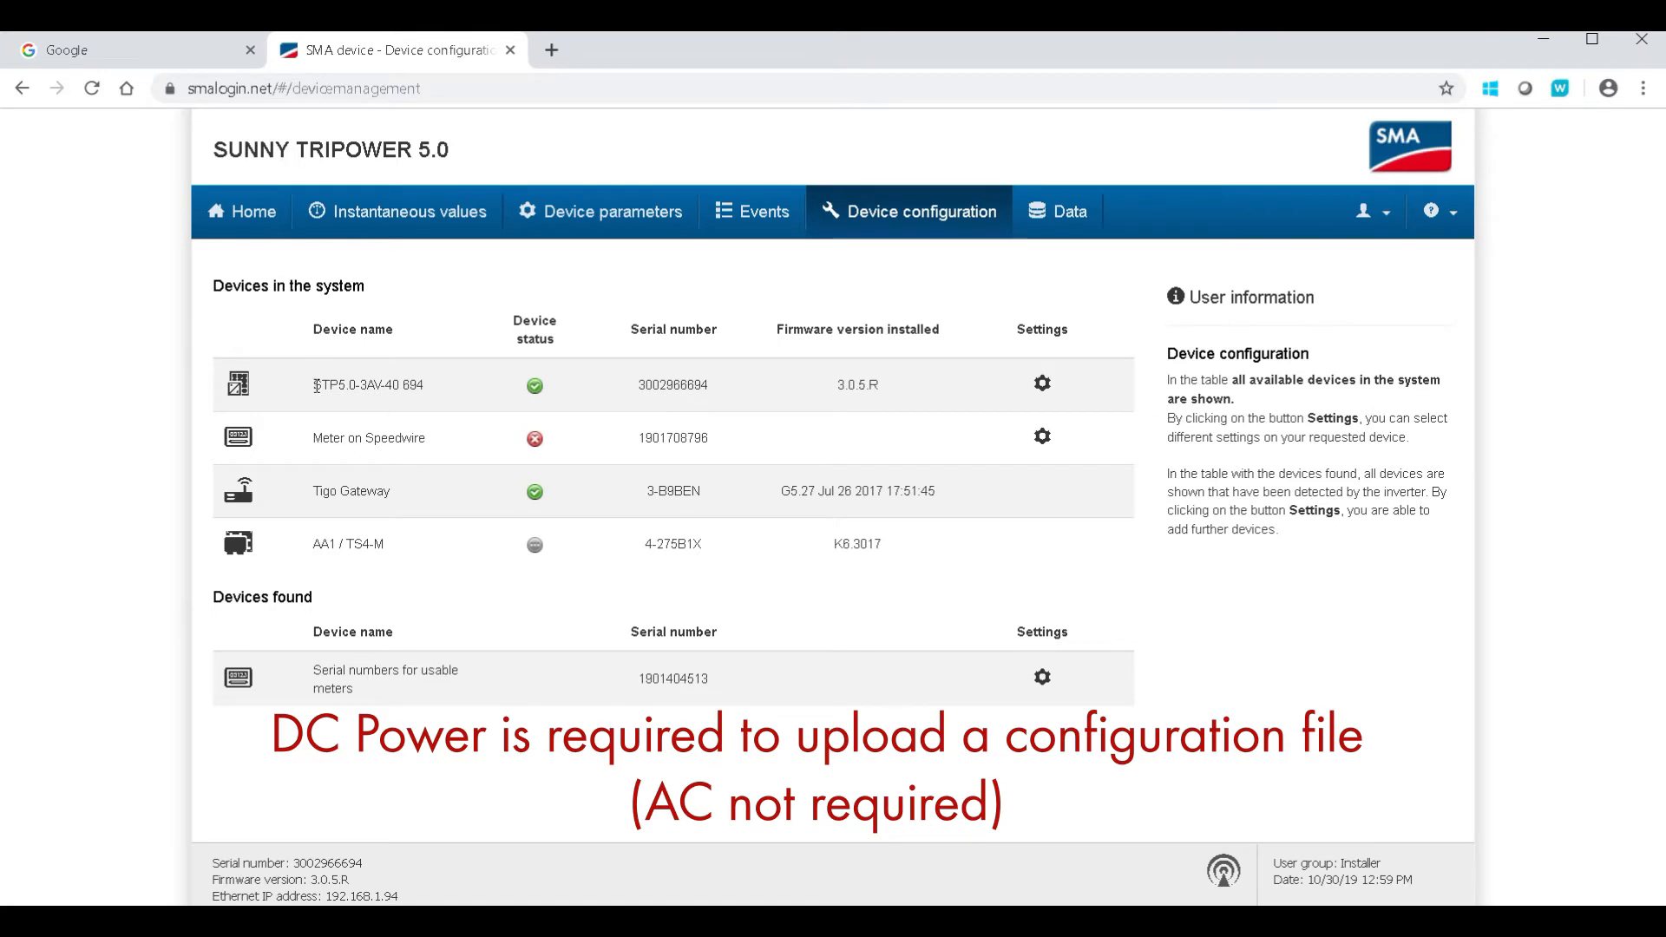
{"action": "left_click_drag", "start_coordinate": [316, 384], "coordinate": [357, 386]}
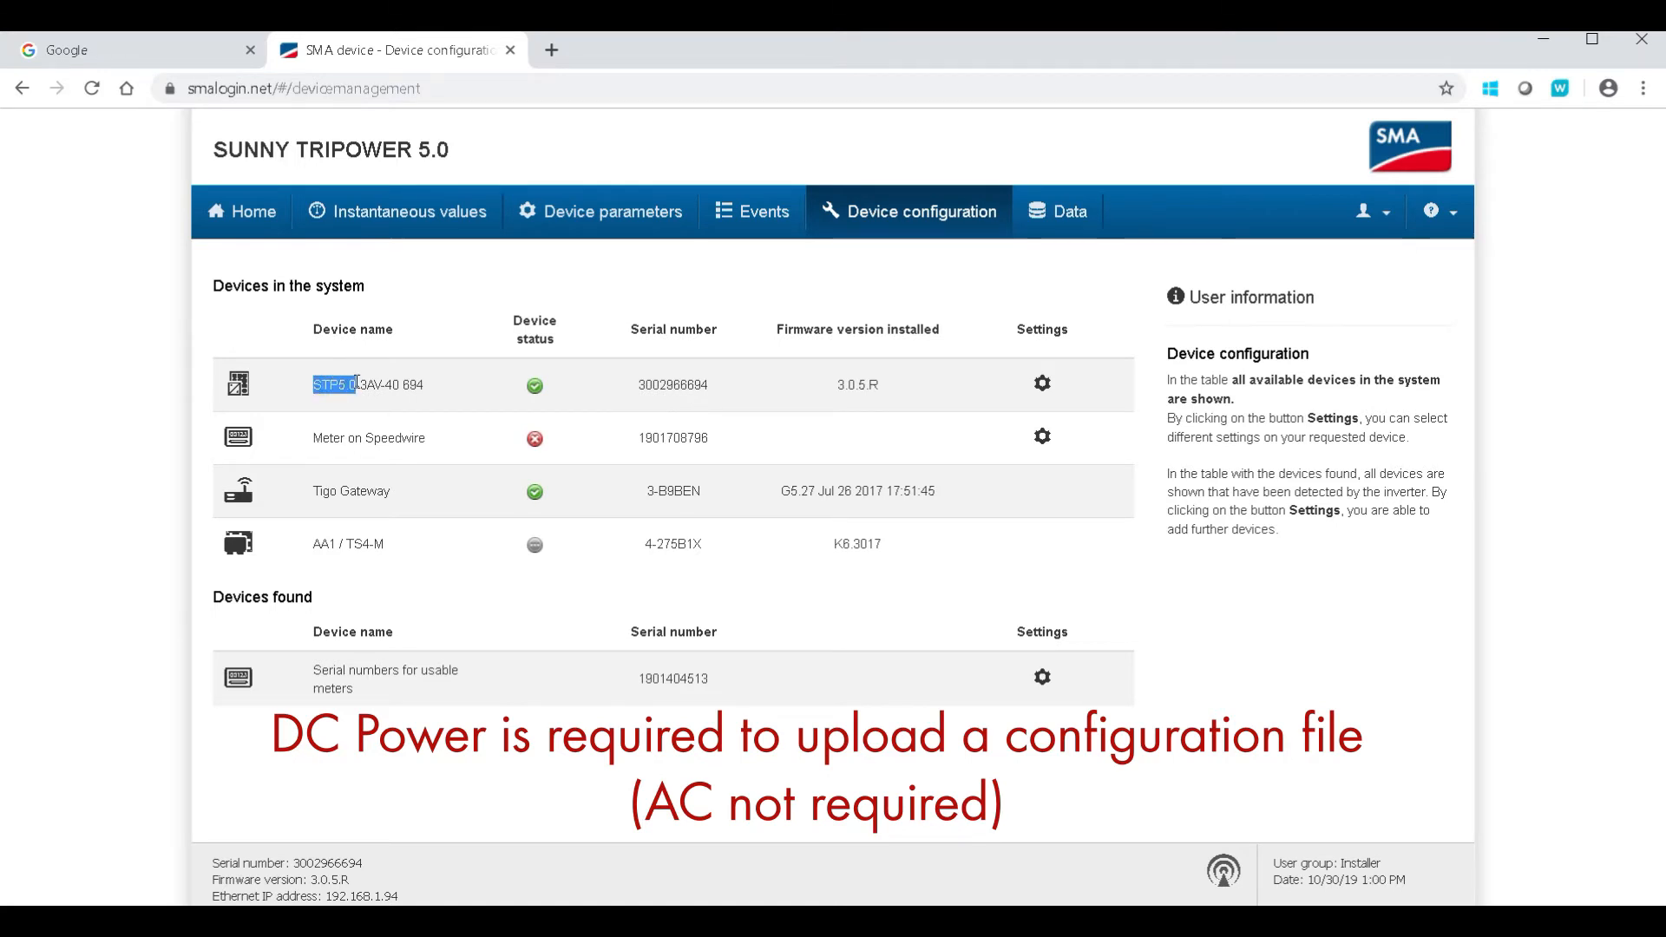
{"action": "left_click", "coordinate": [1042, 387]}
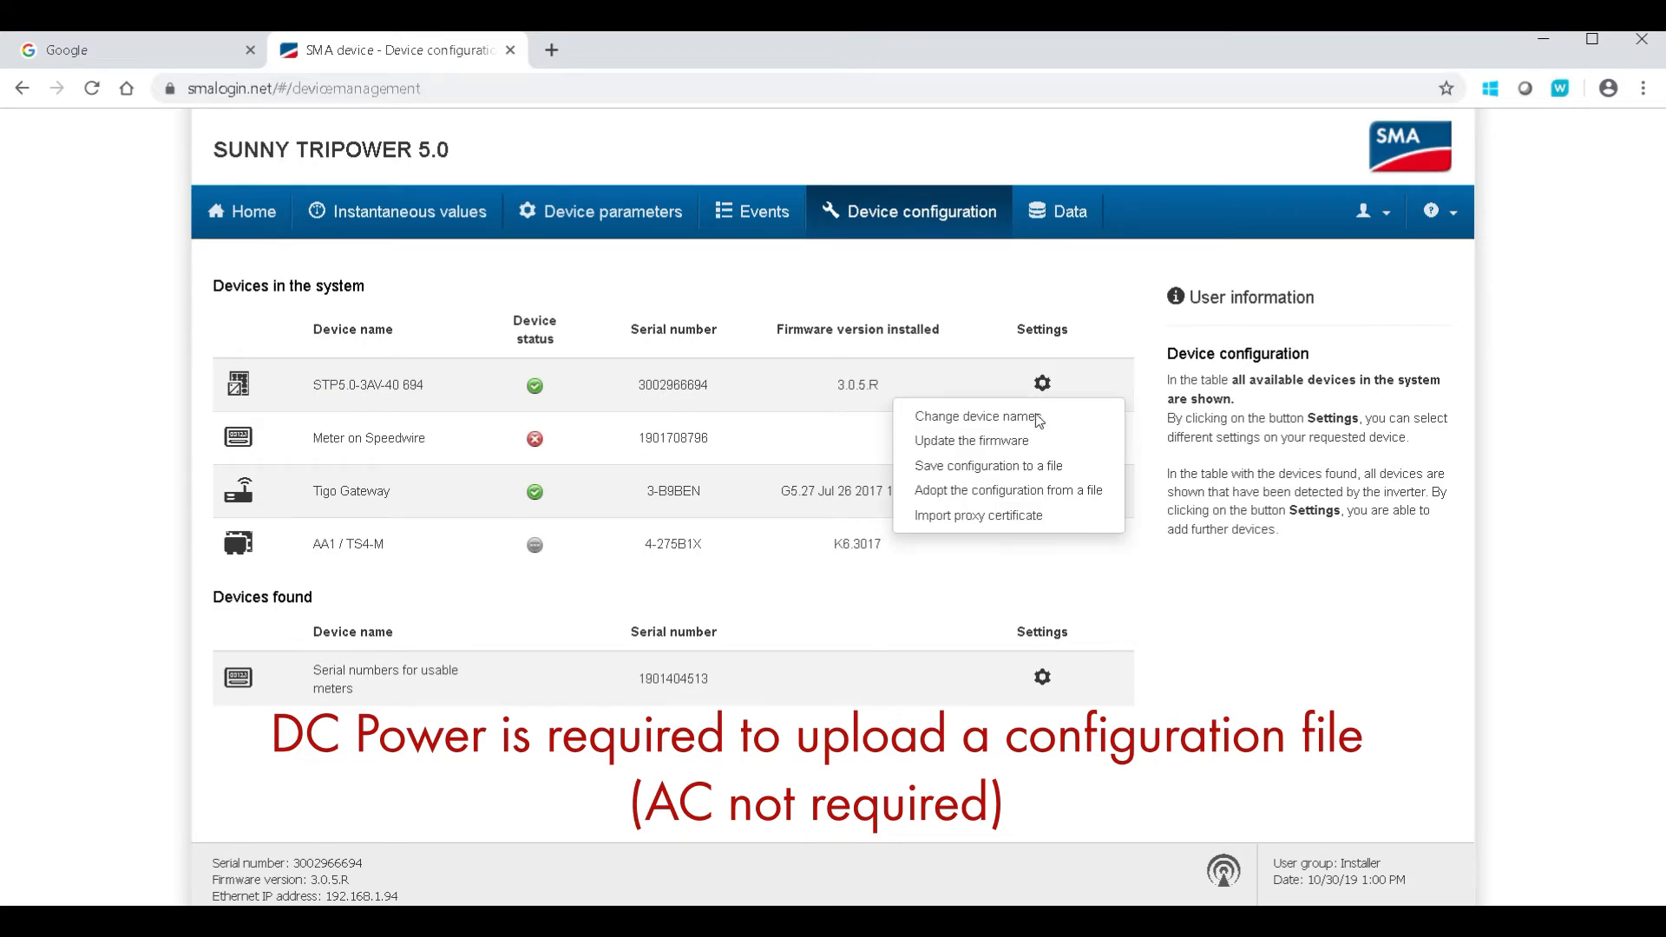
{"action": "left_click", "coordinate": [1024, 497]}
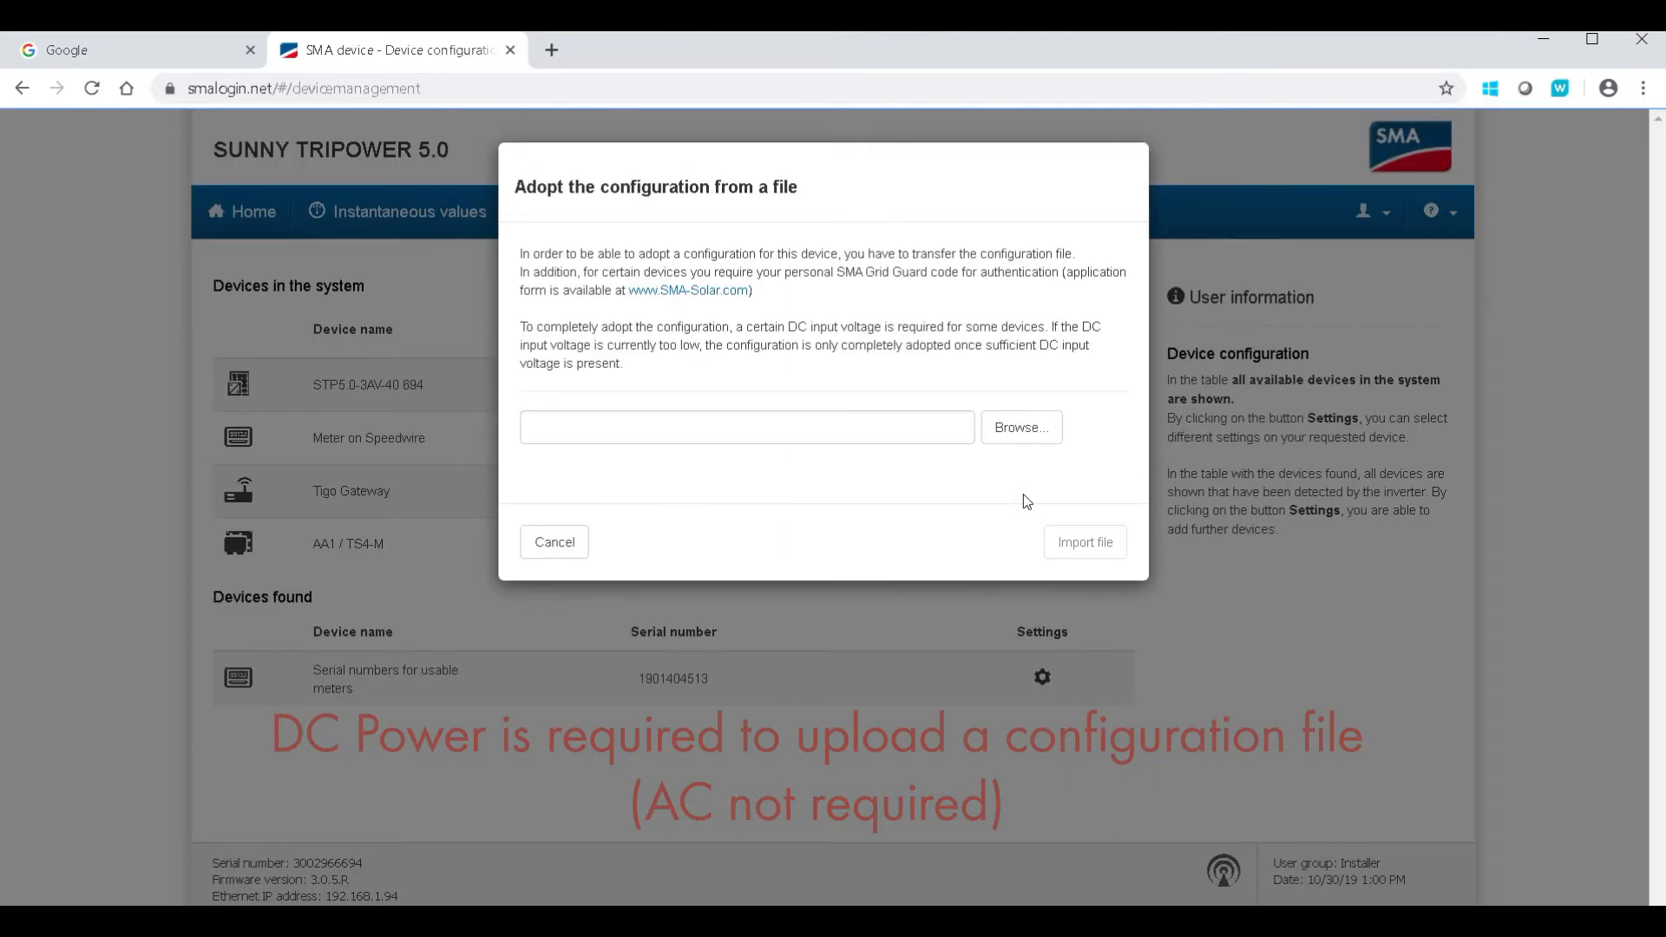
{"action": "left_click", "coordinate": [1029, 434]}
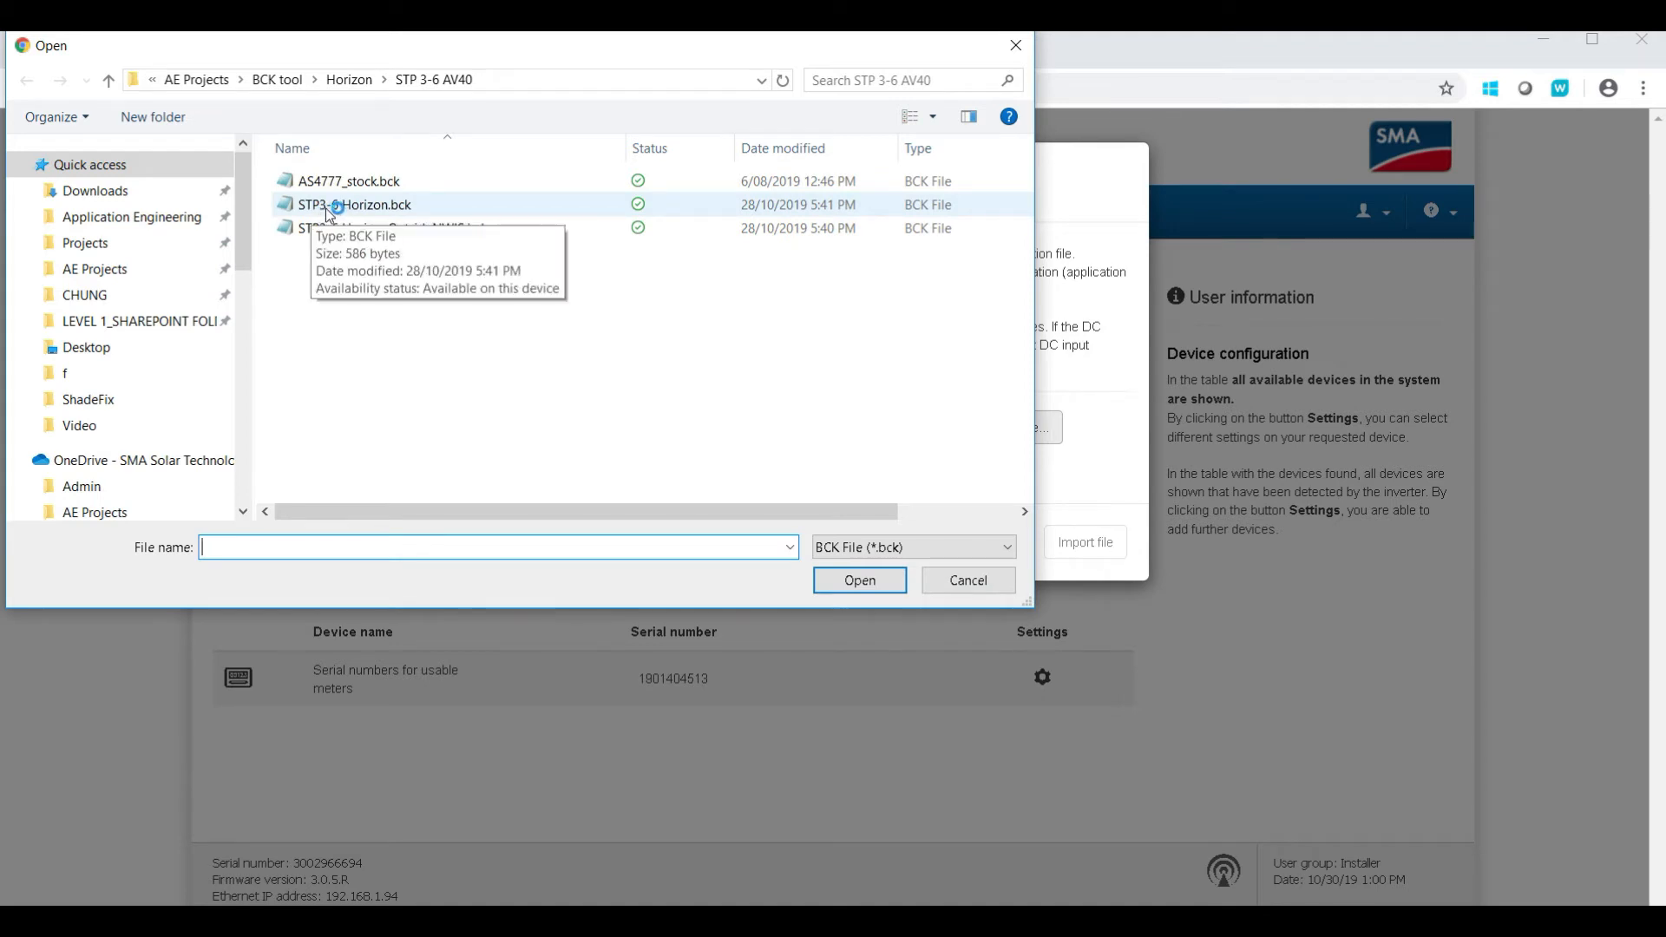
{"action": "double_click", "coordinate": [376, 208]}
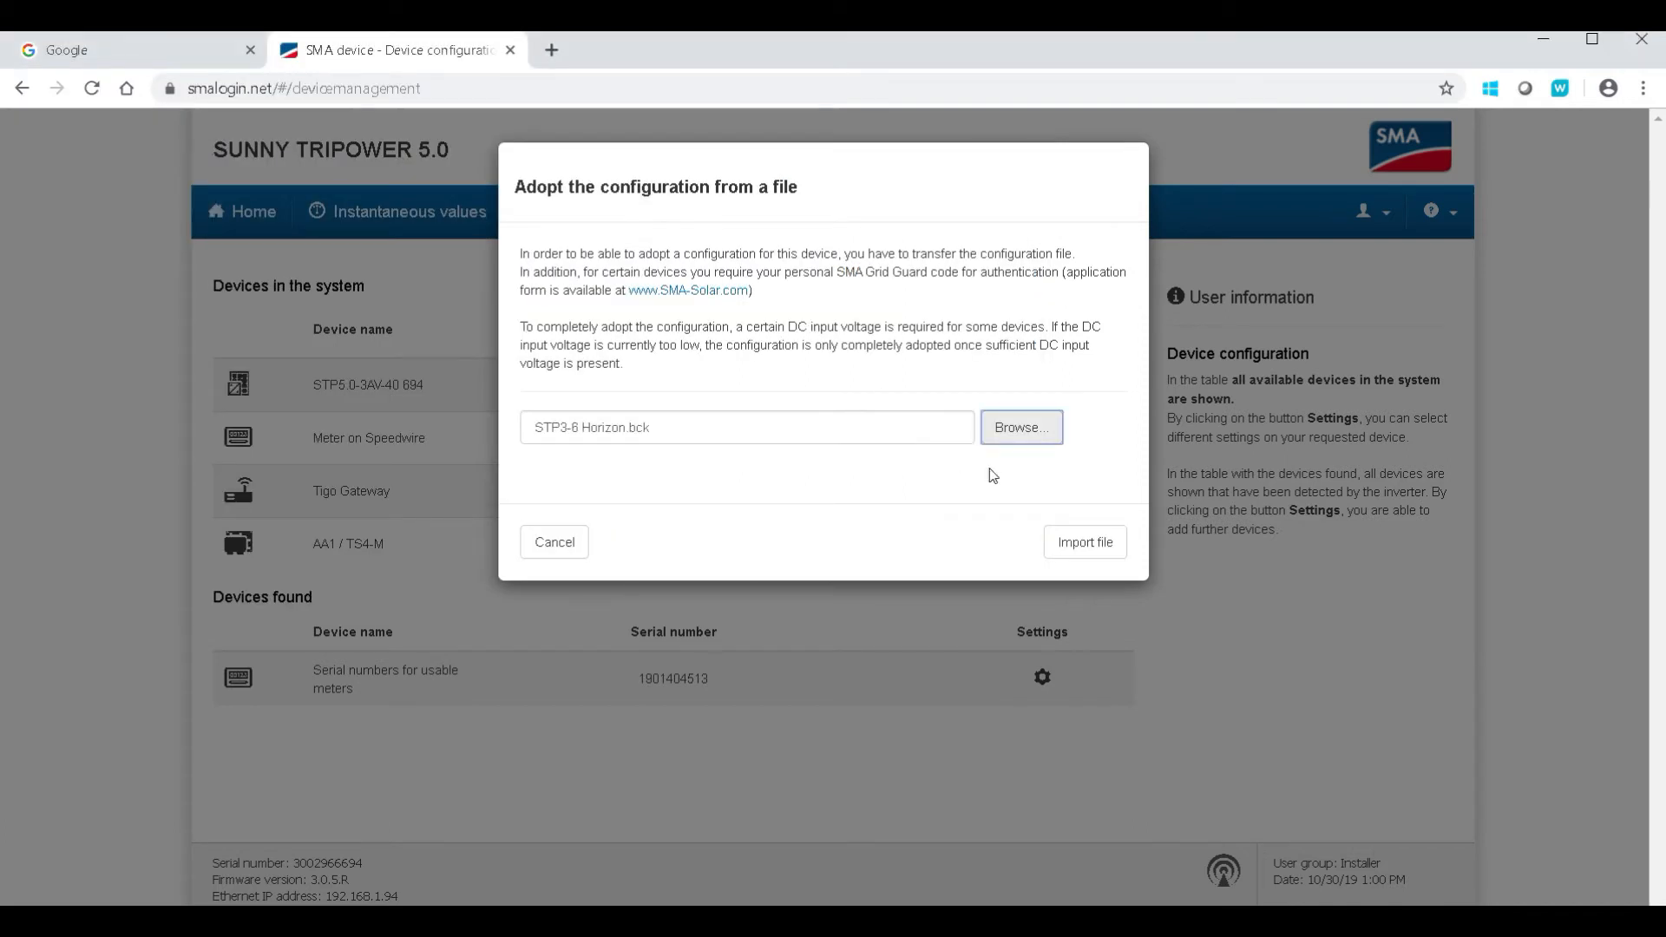
{"action": "left_click", "coordinate": [1086, 543]}
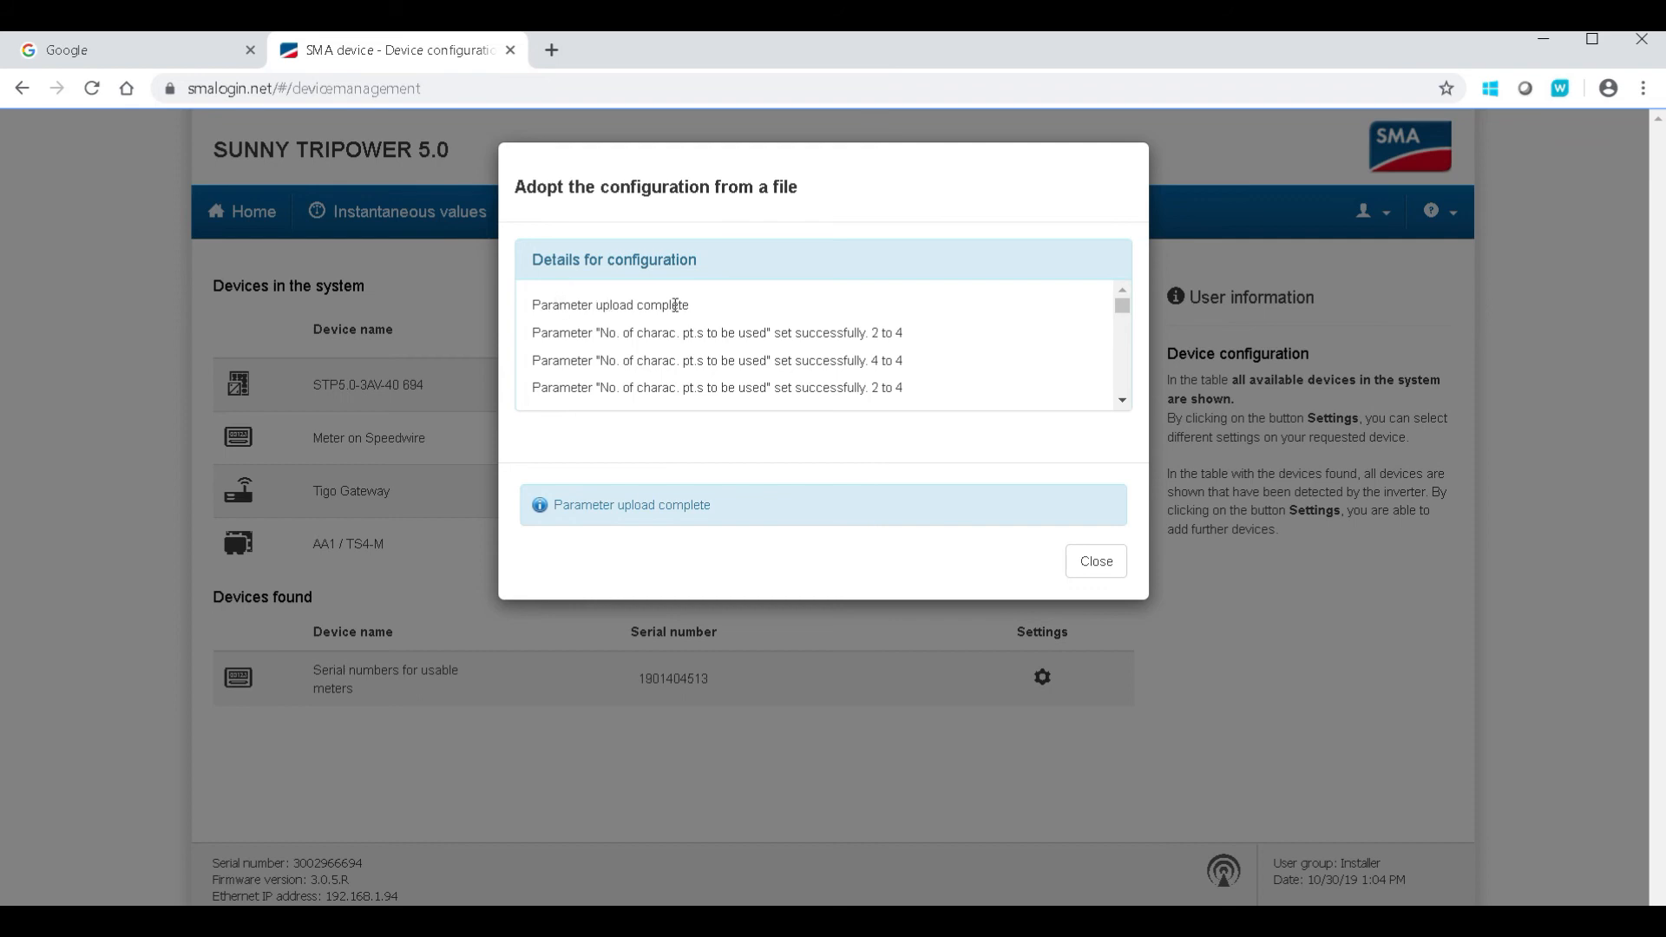
{"action": "left_click", "coordinate": [1097, 563]}
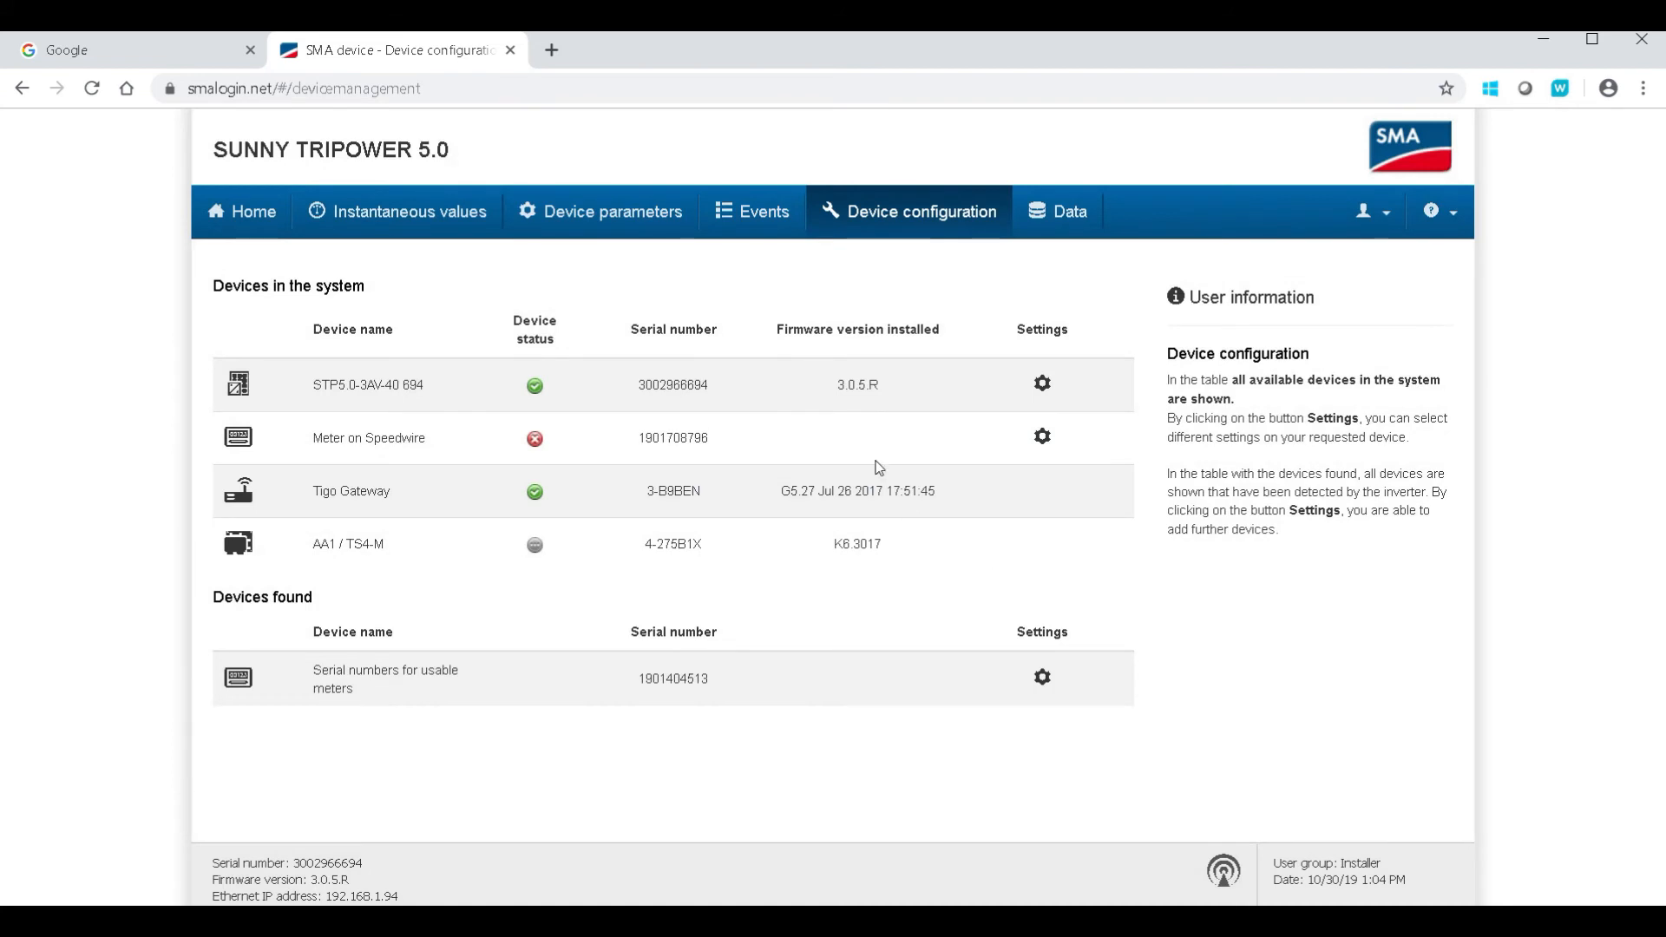
- Open the inverter's event log to check the logged parameter changes
{"action": "left_click", "coordinate": [764, 222]}
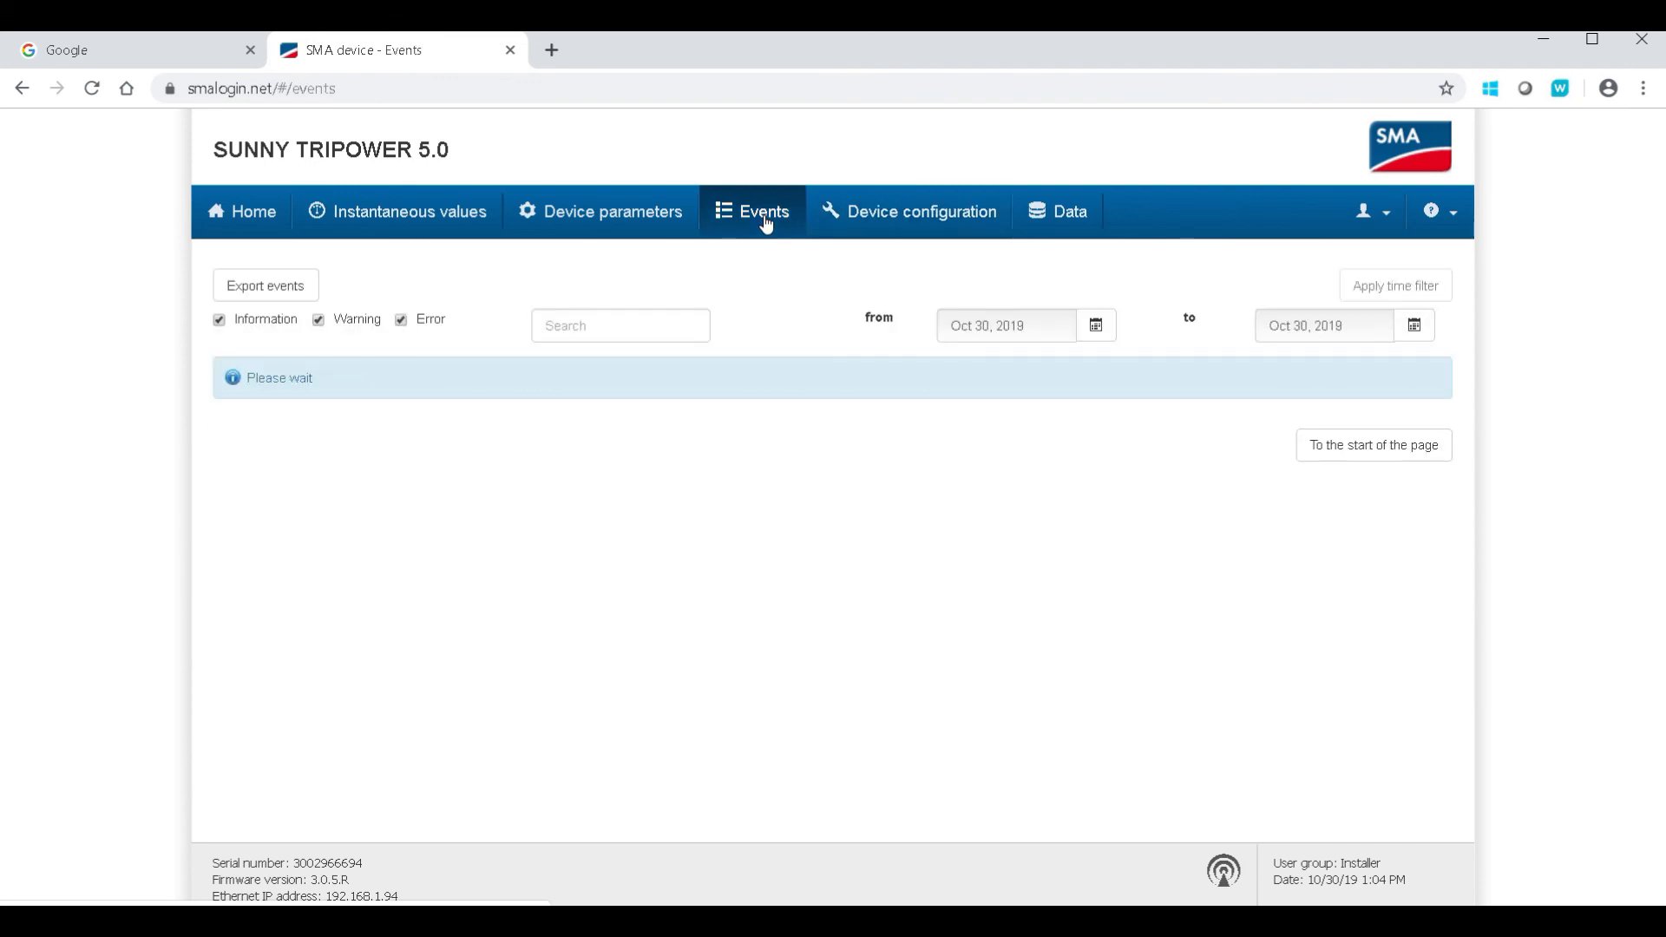